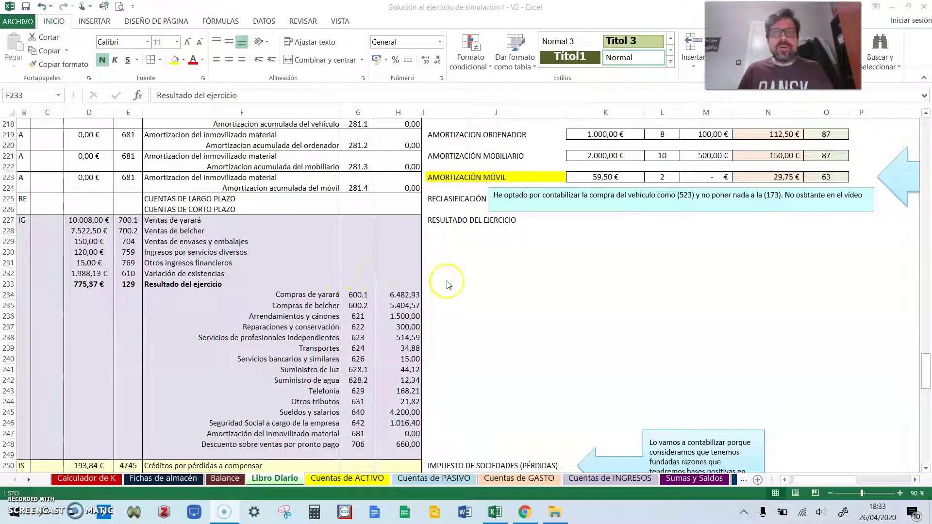
# Step: Examine the year-end regularisation entry in Libro Diario, comparing the expense amounts in column H with the income and Variación de existencias amounts in column D
pyautogui.moveTo(407, 295); pyautogui.dragTo(384, 442)
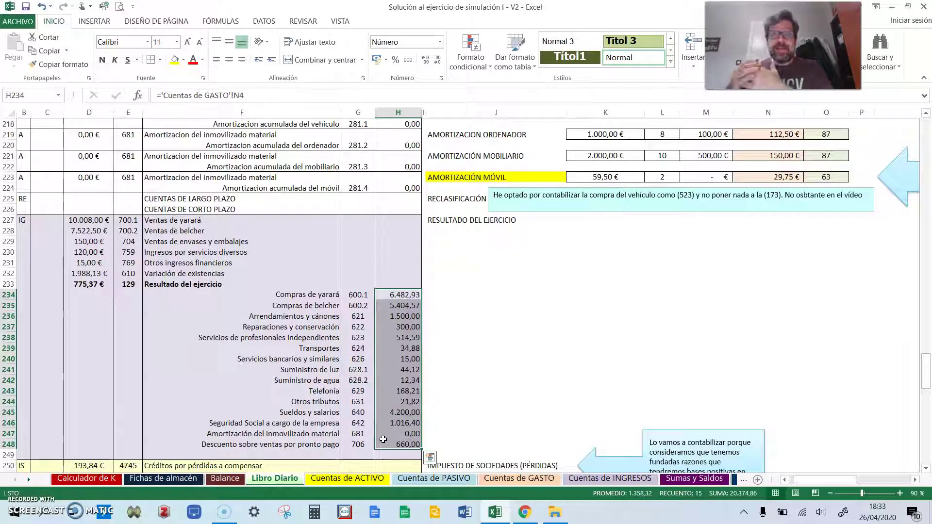
pyautogui.moveTo(80, 220); pyautogui.dragTo(80, 273)
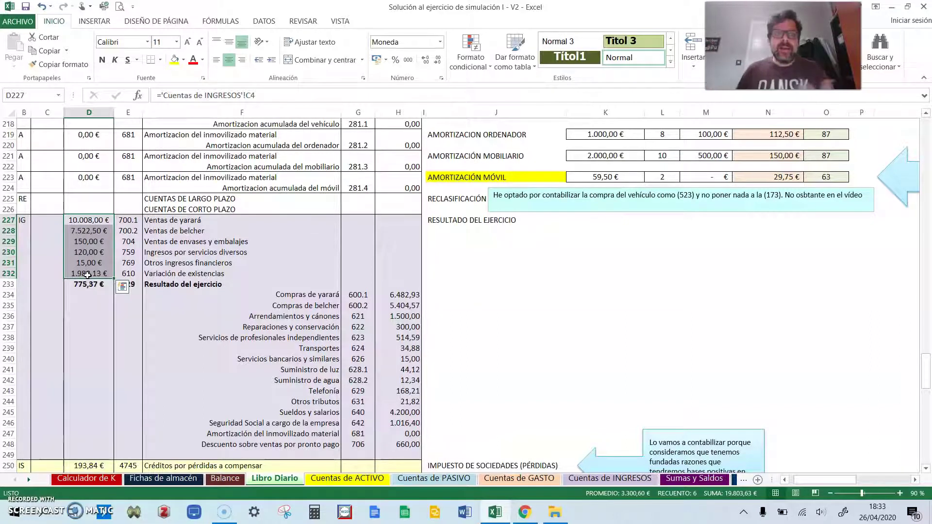
pyautogui.click(72, 317)
pyautogui.moveTo(97, 274); pyautogui.dragTo(152, 274)
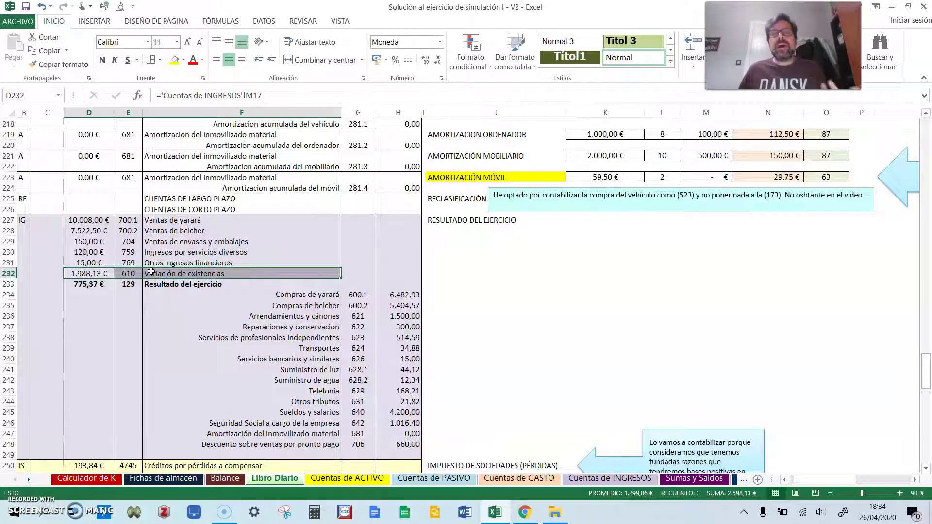
pyautogui.click(140, 271)
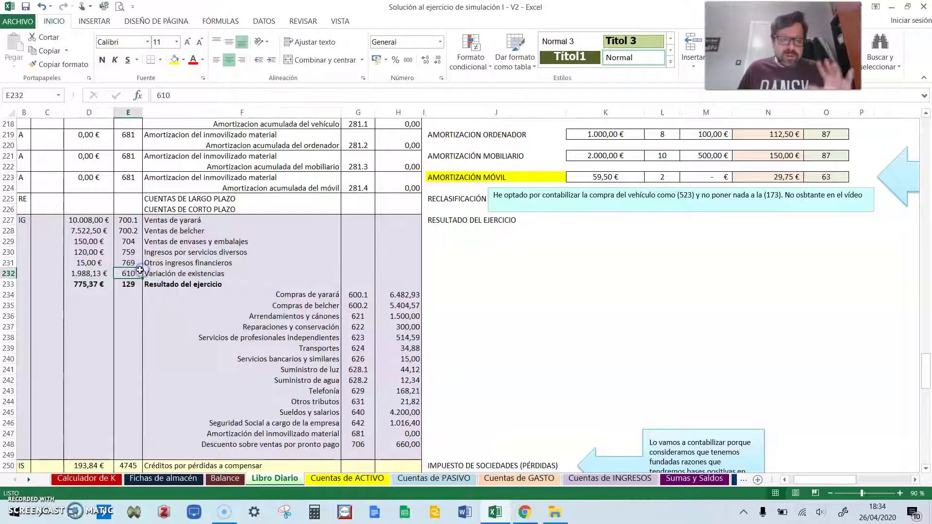
pyautogui.click(95, 275)
pyautogui.moveTo(399, 294); pyautogui.dragTo(400, 445)
pyautogui.moveTo(77, 221); pyautogui.dragTo(80, 284)
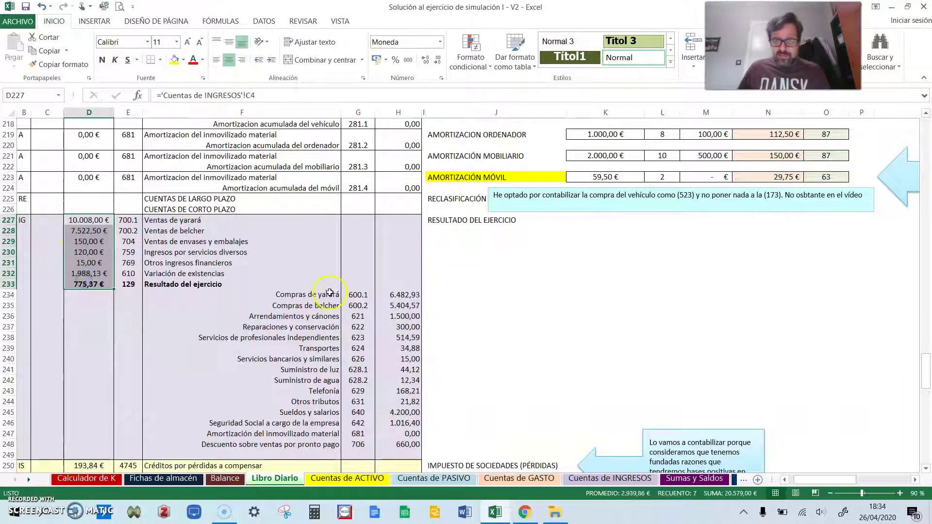
# Step: Inspect the amount and account code of the Resultado del ejercicio line in the regularisation entry
pyautogui.click(93, 284)
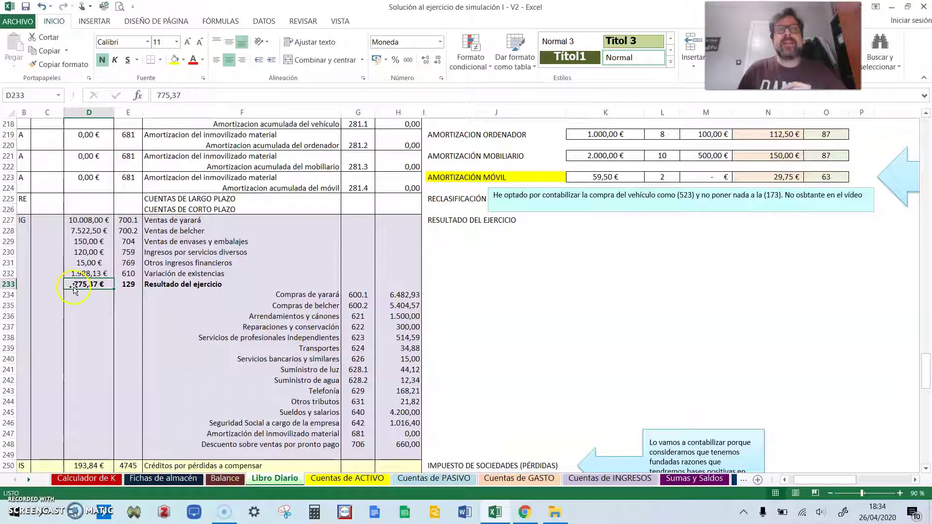
pyautogui.click(79, 286)
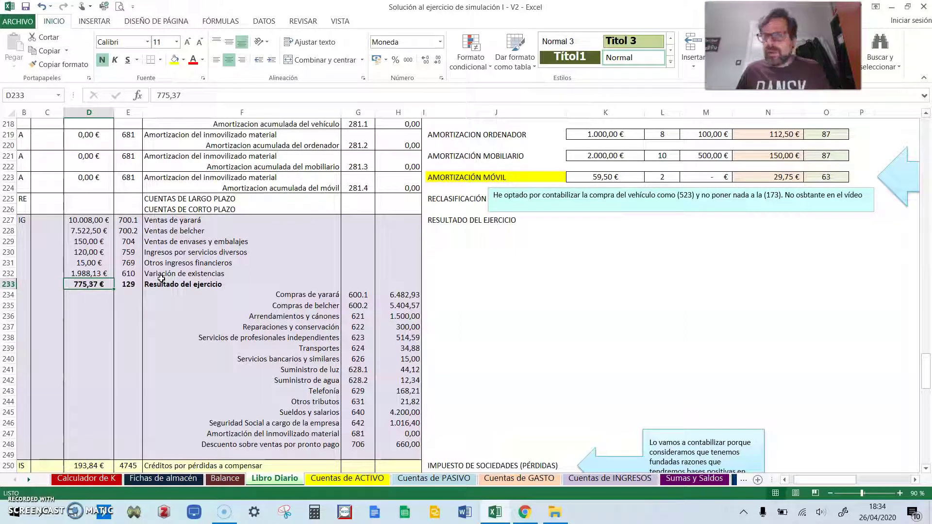
pyautogui.click(122, 288)
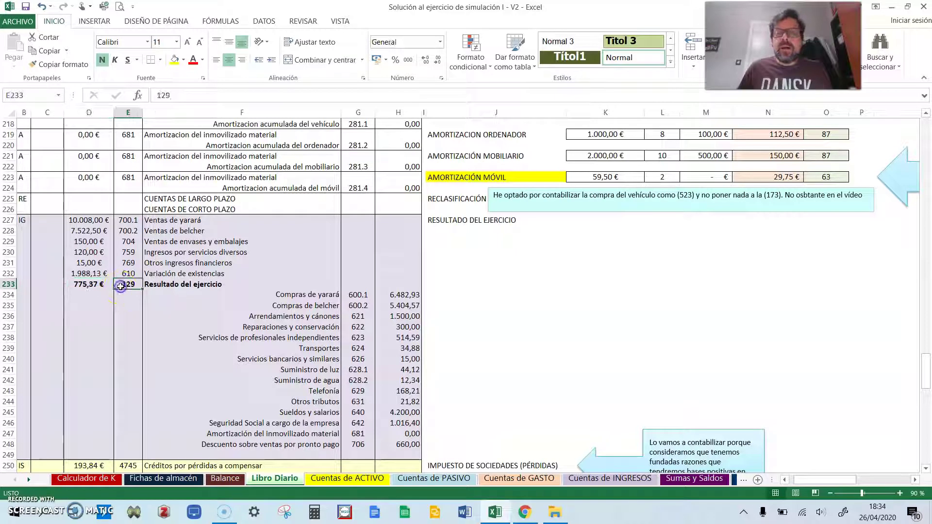
pyautogui.click(95, 285)
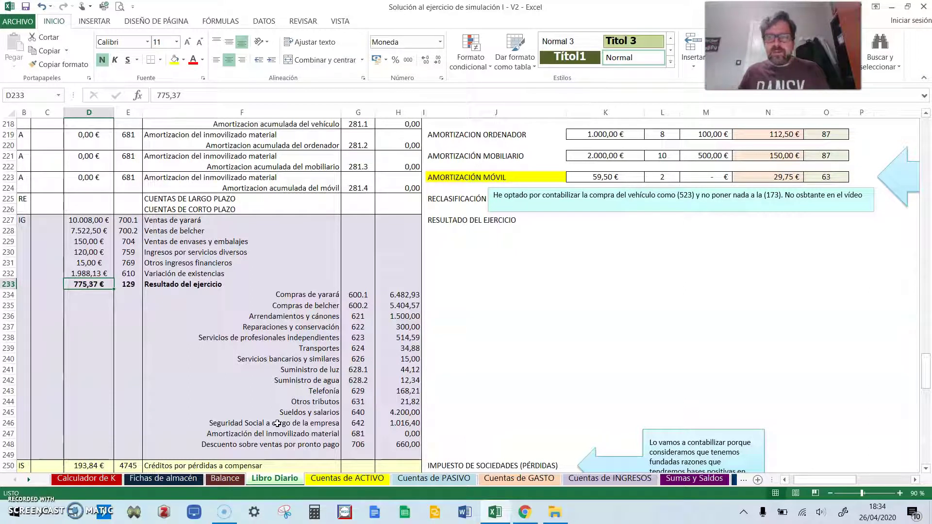
# Step: Switch to YouTube in Chrome and return from the open playlist to the channel's created playlists
pyautogui.click(524, 518)
pyautogui.scroll(4, 712, 360)
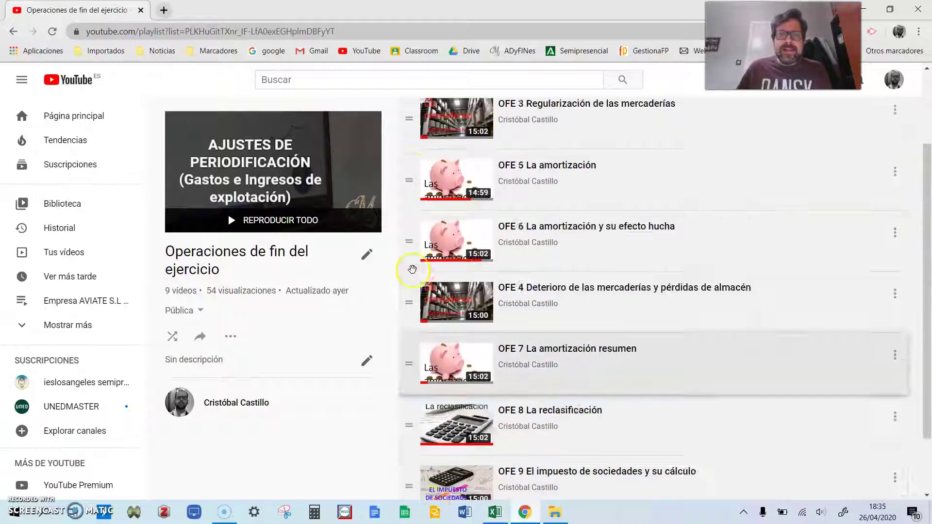
pyautogui.click(15, 32)
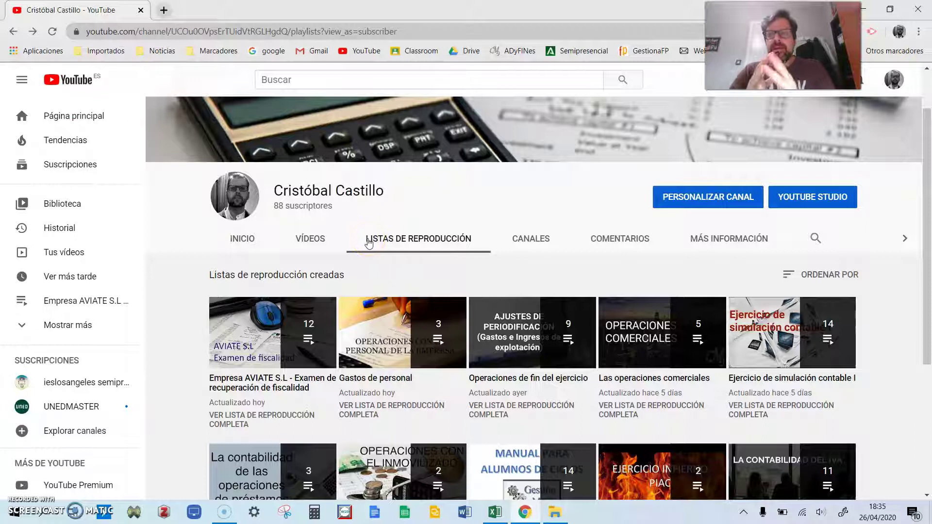
pyautogui.click(433, 242)
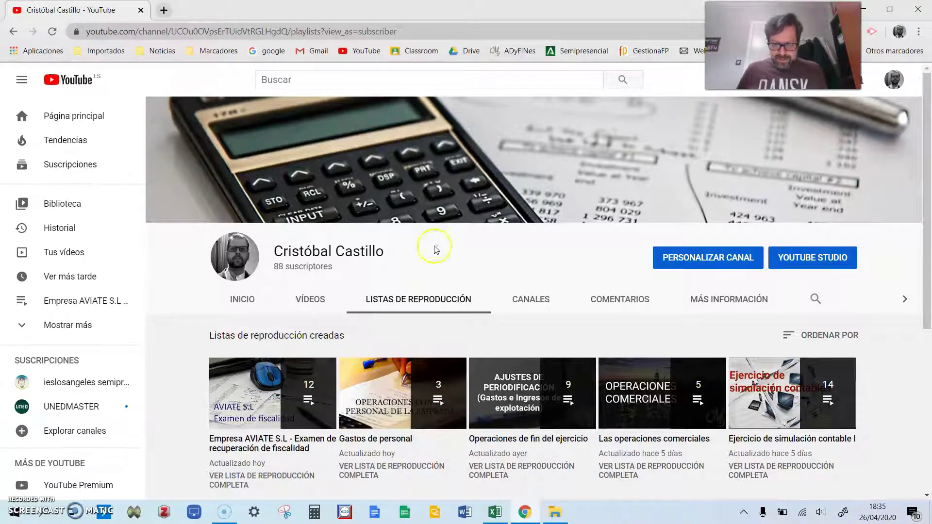
pyautogui.scroll(-1, 434, 244)
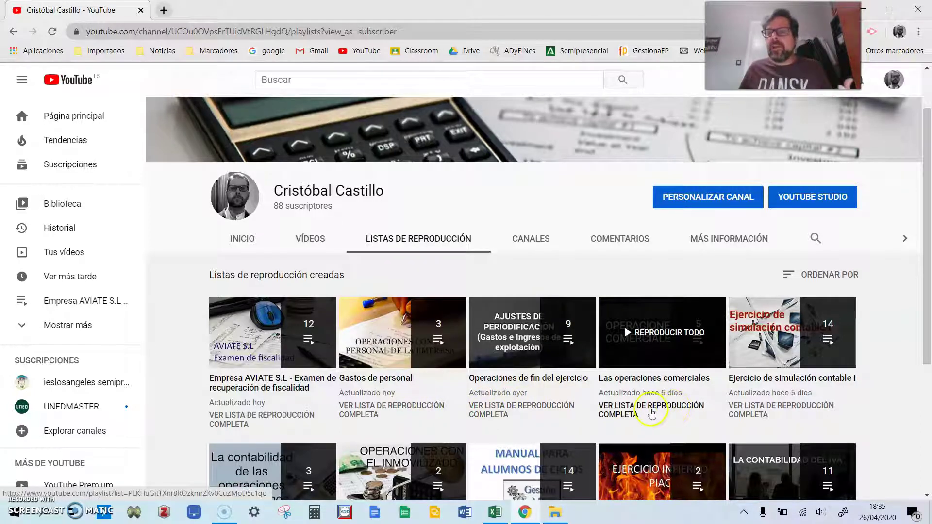
# Step: View the video lists of the playlists "Las operaciones comerciales" and "Ejercicio de simulación contable I", returning to the channel's playlists after each
pyautogui.click(652, 413)
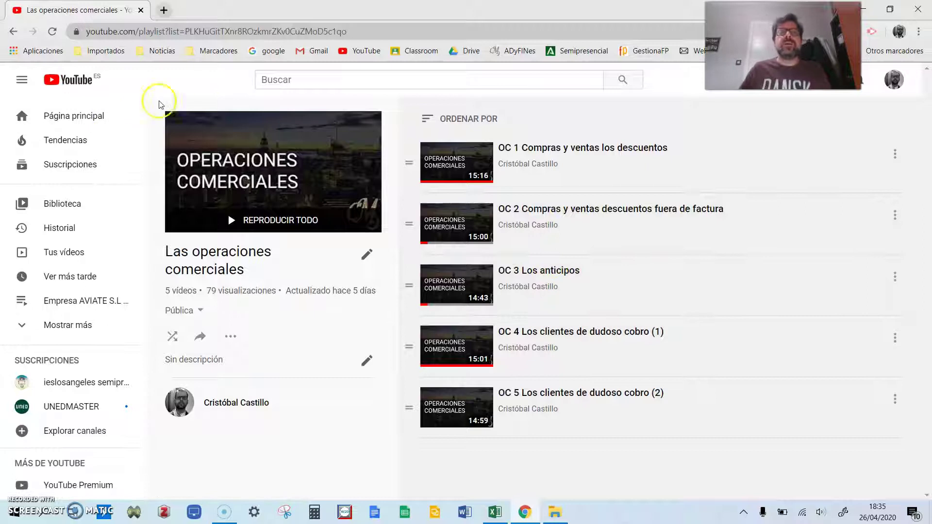
pyautogui.click(13, 31)
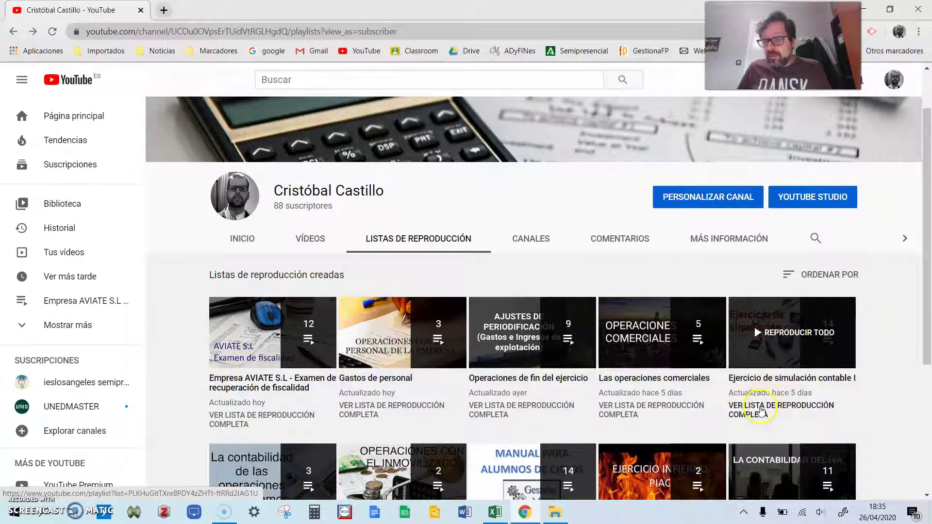
pyautogui.click(761, 411)
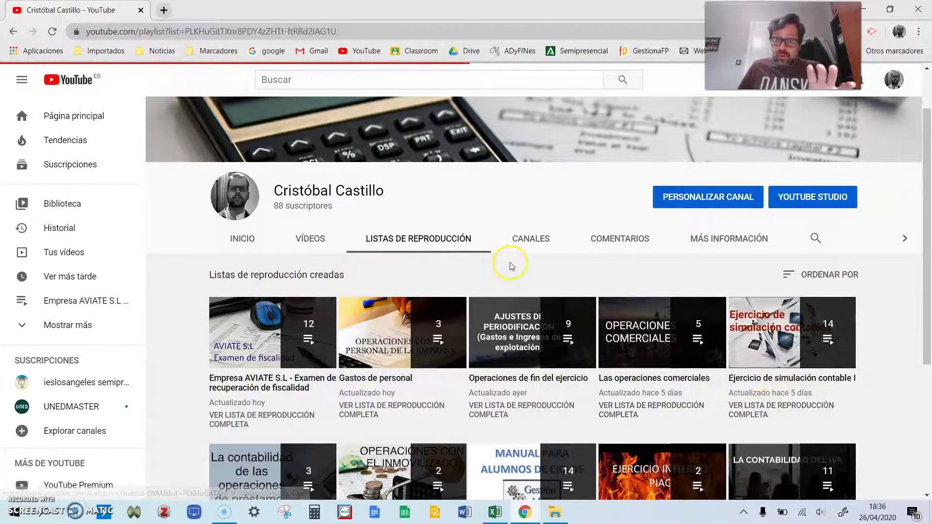
pyautogui.scroll(-10, 516, 242)
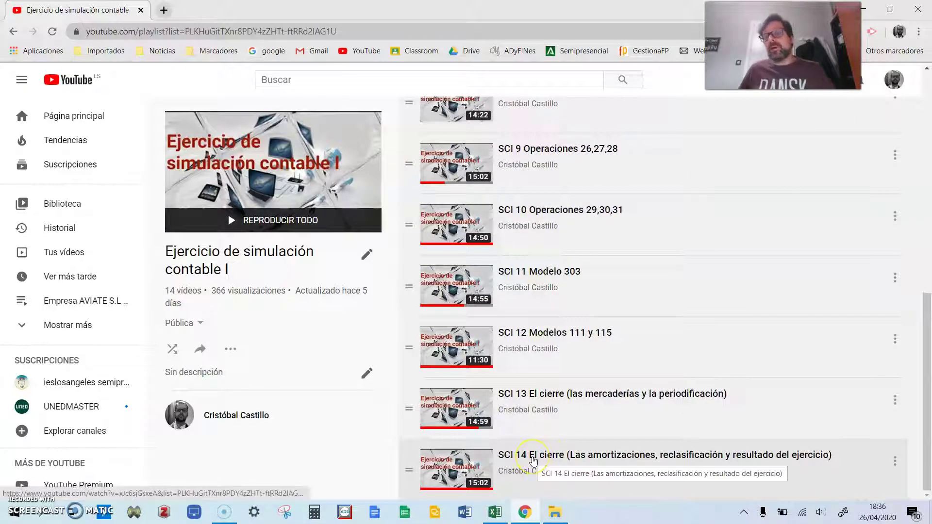
pyautogui.click(13, 31)
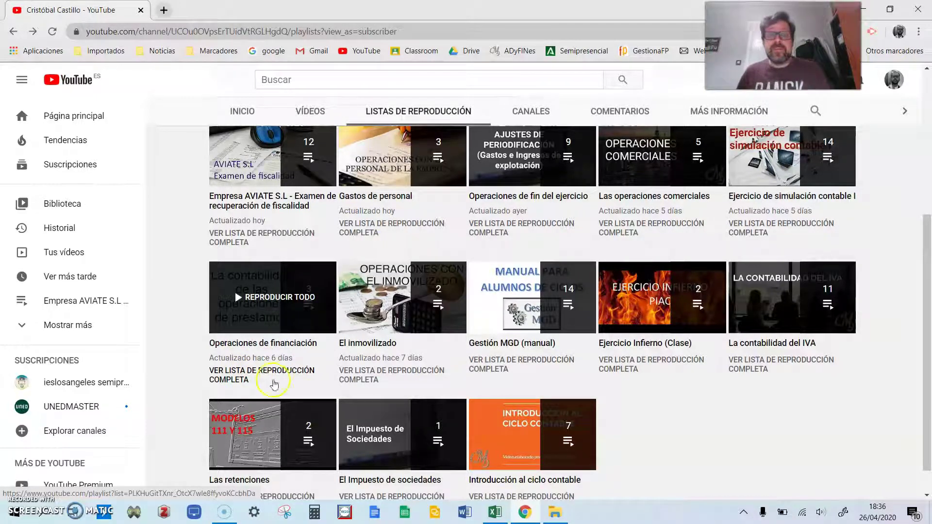
# Step: Look over the remaining playlists and view the contents of "El Impuesto de sociedades", returning to the channel's playlists
pyautogui.click(359, 375)
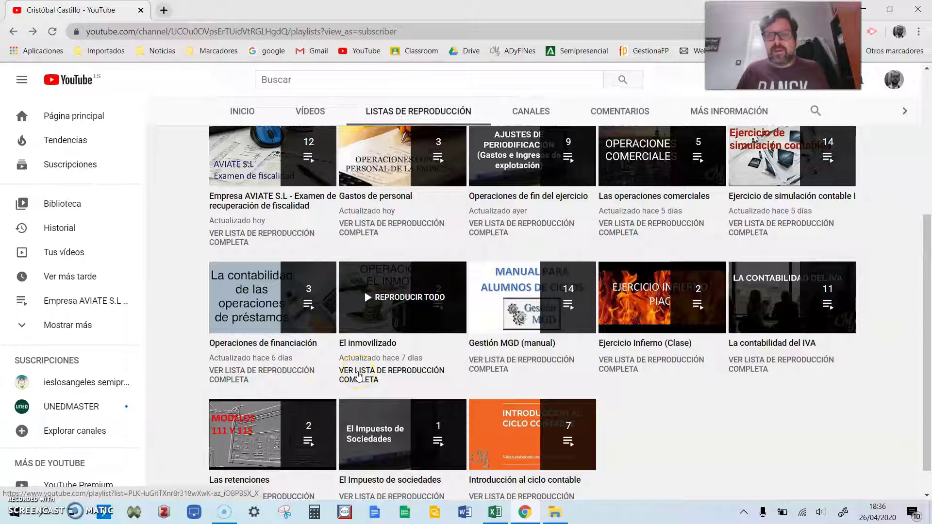
pyautogui.click(500, 363)
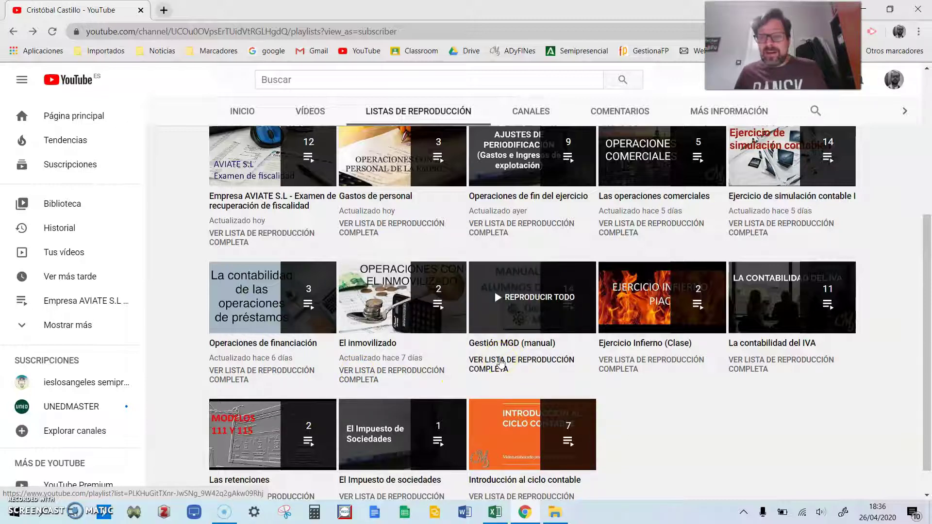
pyautogui.click(628, 366)
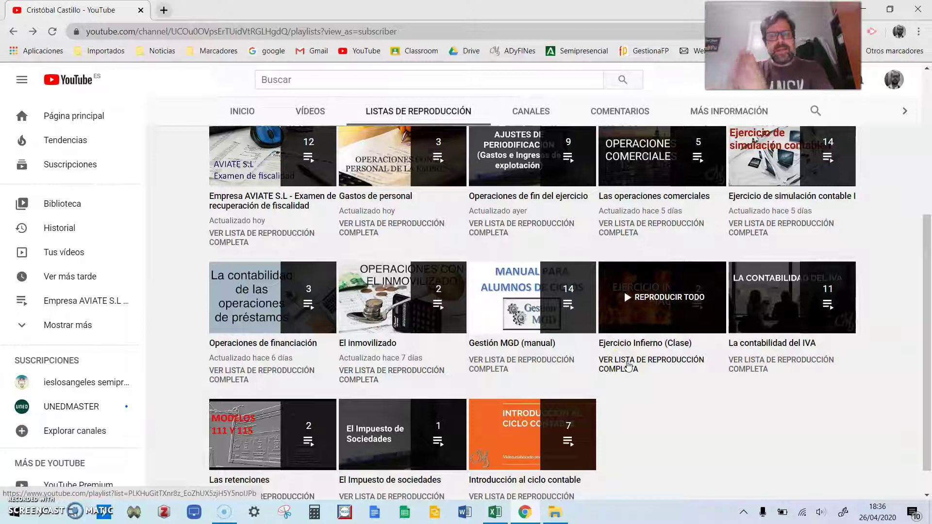
pyautogui.click(762, 369)
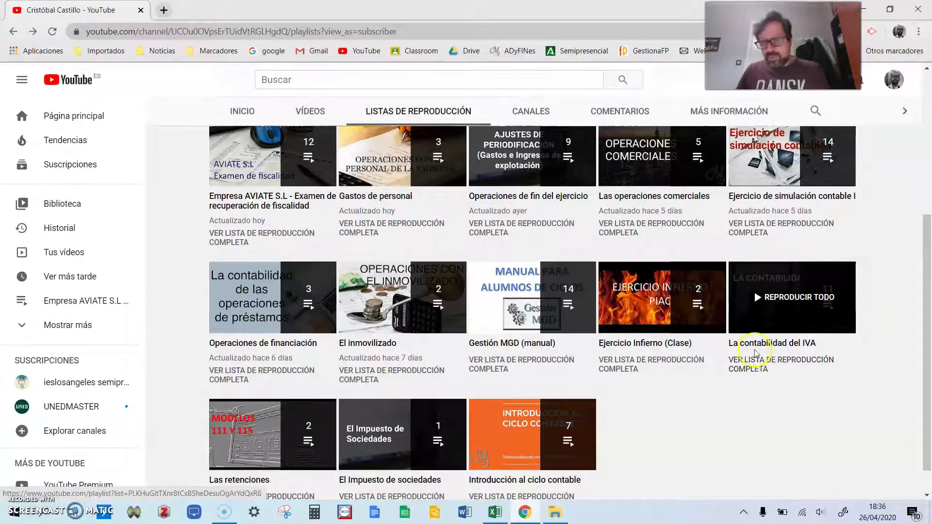
pyautogui.scroll(-1, 758, 352)
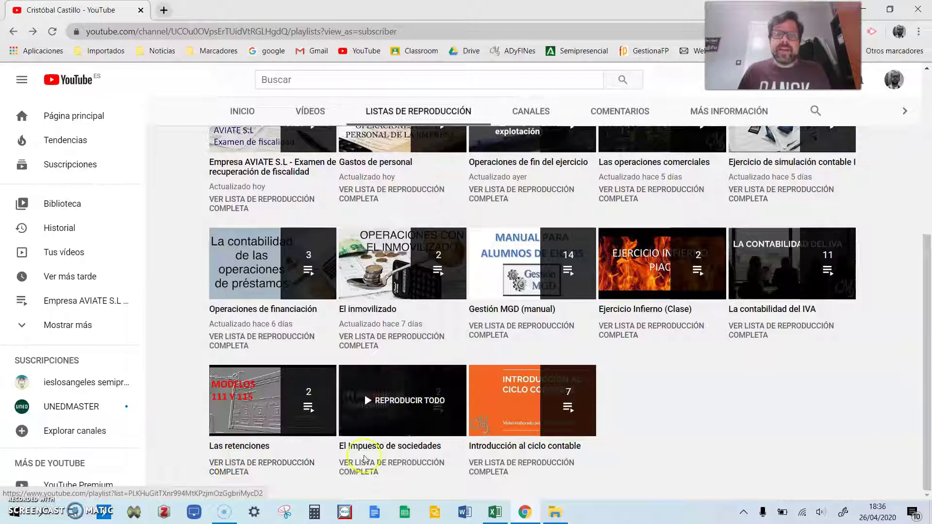
pyautogui.click(371, 466)
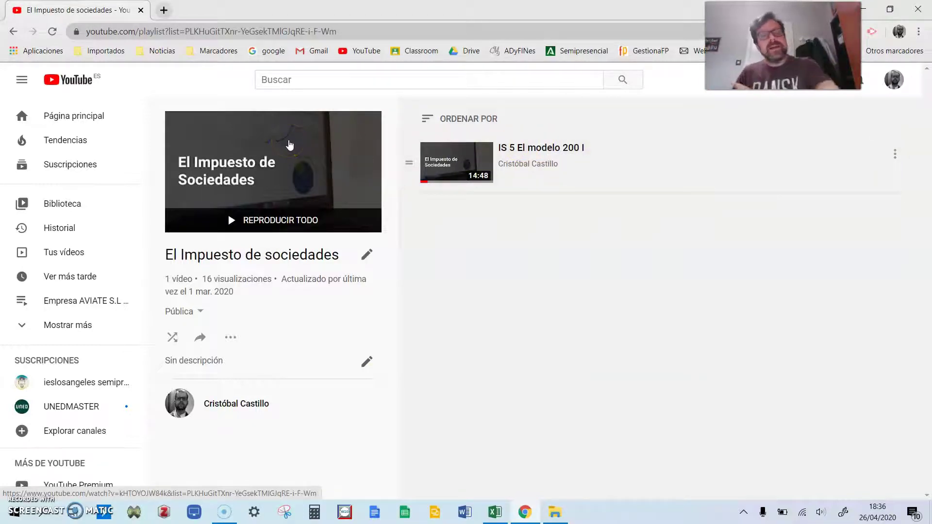
pyautogui.click(13, 31)
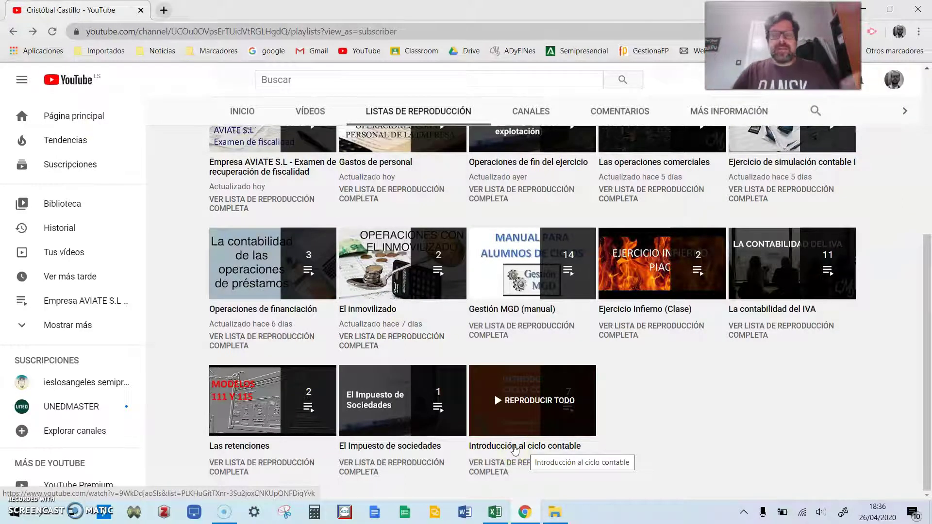
# Step: View the "Operaciones de fin del ejercicio" playlist through to its corporate tax videos and return to the channel's playlists
pyautogui.scroll(4, 649, 437)
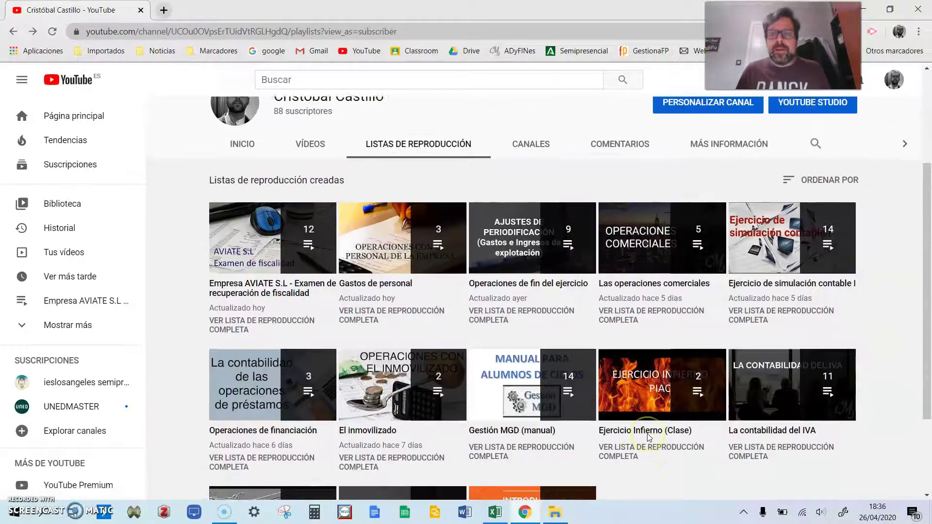
pyautogui.moveTo(648, 437)
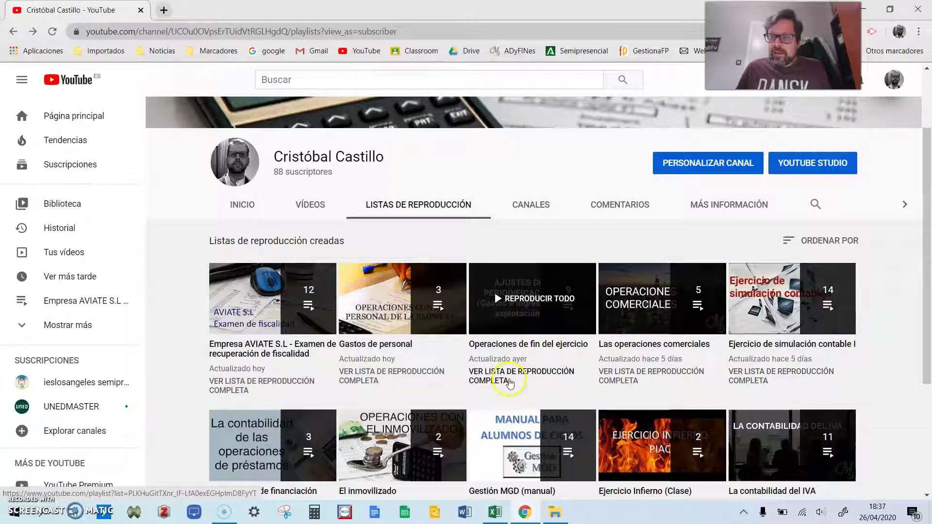
pyautogui.click(732, 393)
pyautogui.click(532, 376)
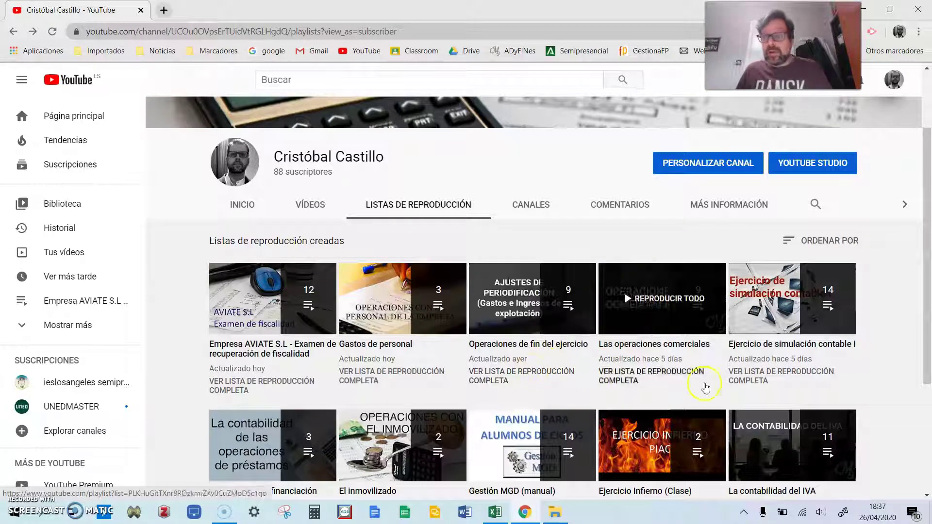
pyautogui.click(715, 361)
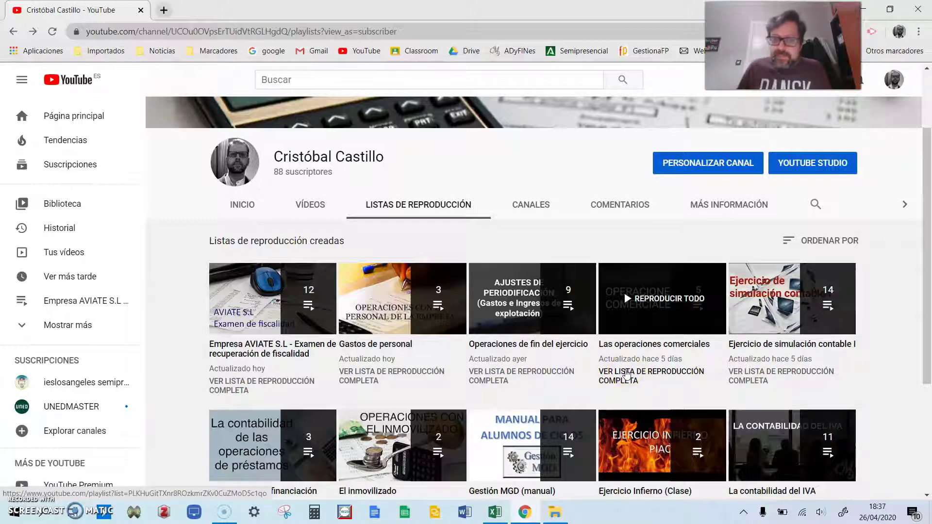
pyautogui.click(353, 370)
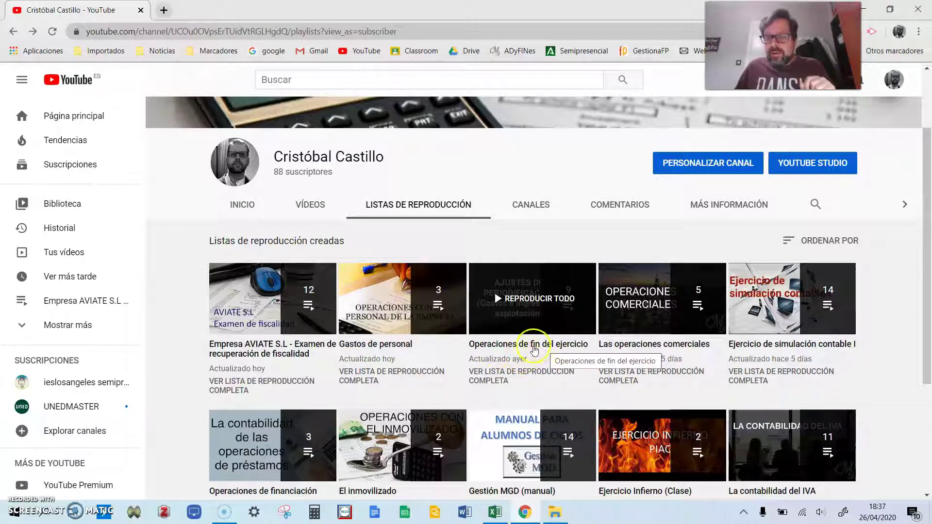
pyautogui.click(508, 380)
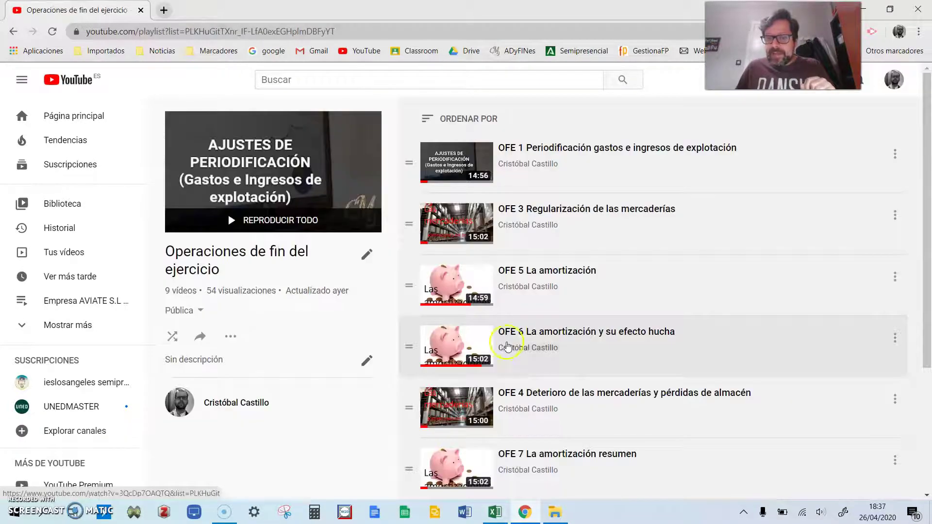
pyautogui.scroll(-3, 532, 384)
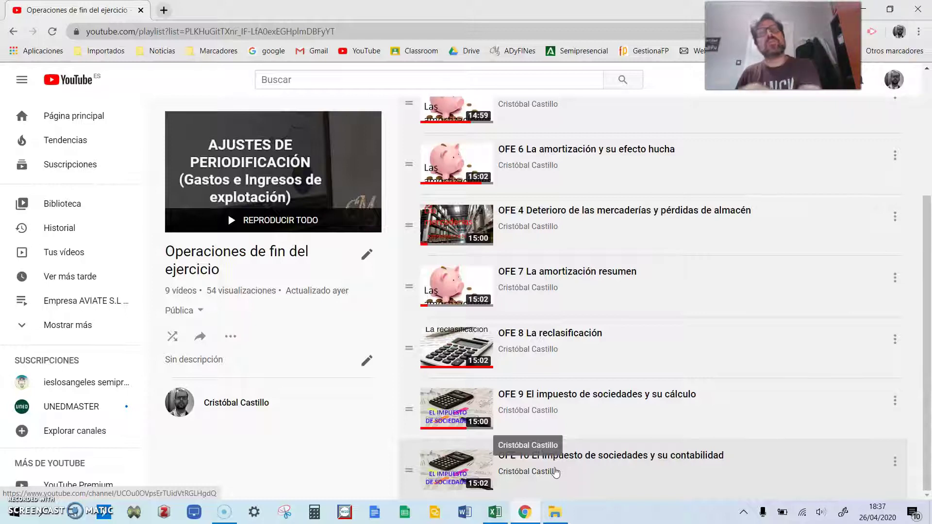
pyautogui.click(14, 29)
# Step: Return to the Excel workbook and view the IMPUESTO DE SOCIEDADES (PÉRDIDAS) entry in Libro Diario
pyautogui.click(862, 9)
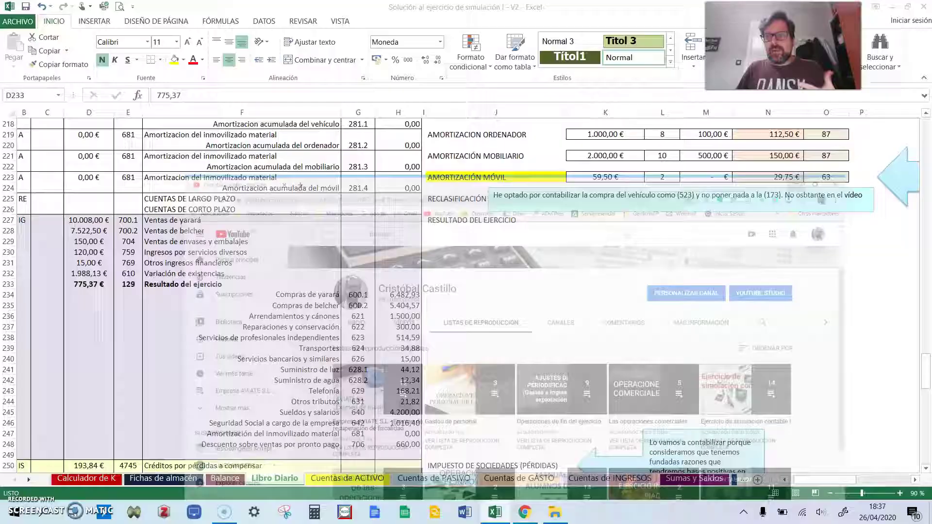
pyautogui.click(576, 294)
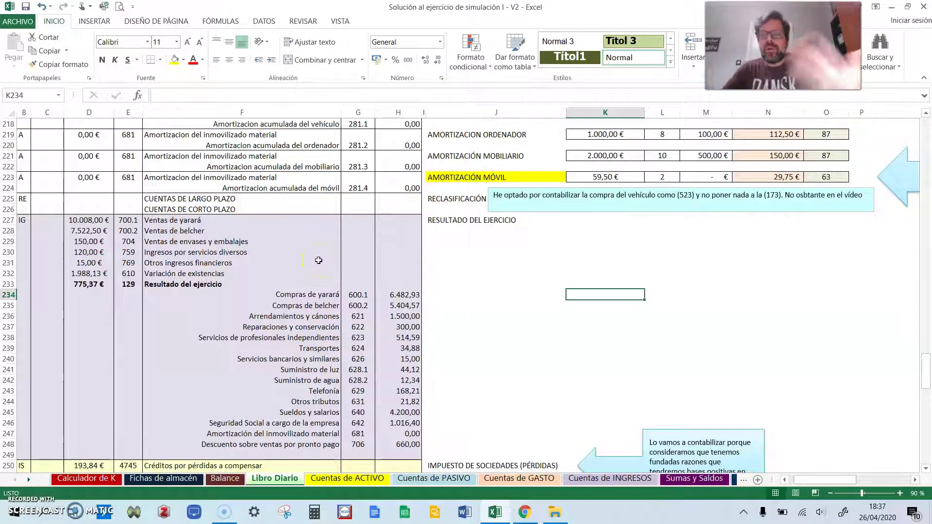
pyautogui.scroll(-3, 558, 319)
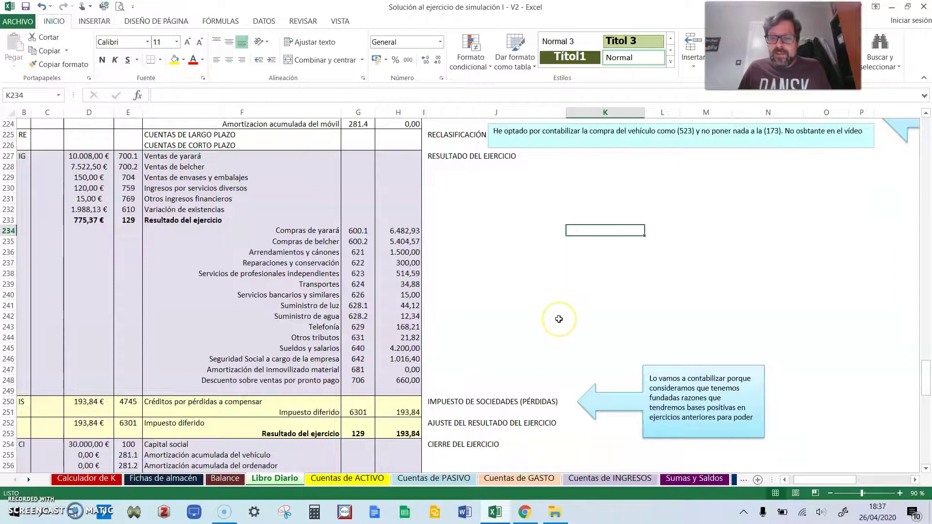
# Step: Widen columns O and P of the corporate tax calculation table in Libro Diario and select the whole table
pyautogui.scroll(-1, 559, 319)
pyautogui.scroll(-6, 645, 301)
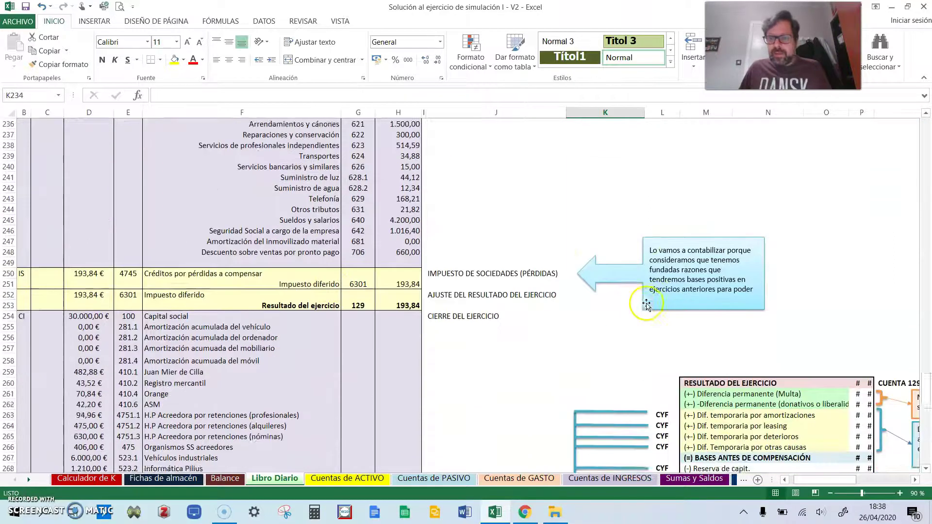
pyautogui.moveTo(816, 480); pyautogui.dragTo(826, 482)
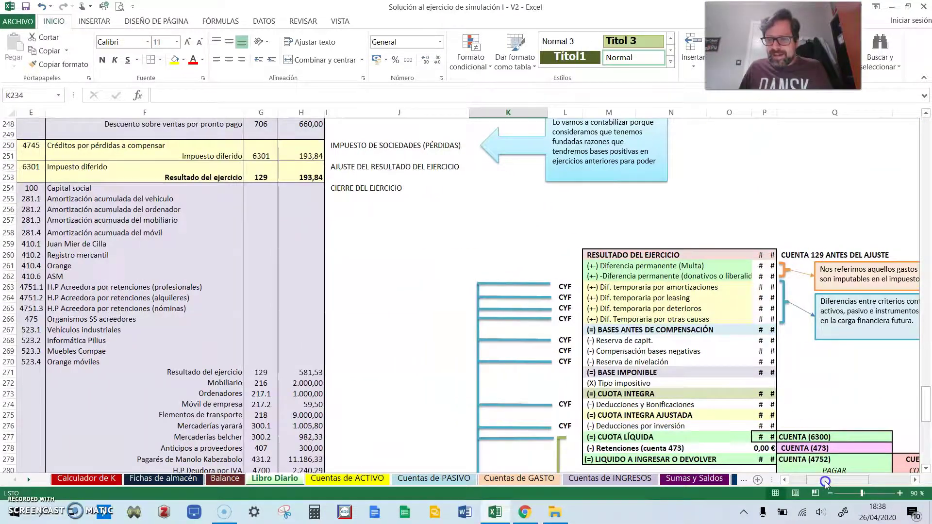
pyautogui.doubleClick(753, 117)
pyautogui.moveTo(766, 116); pyautogui.dragTo(824, 116)
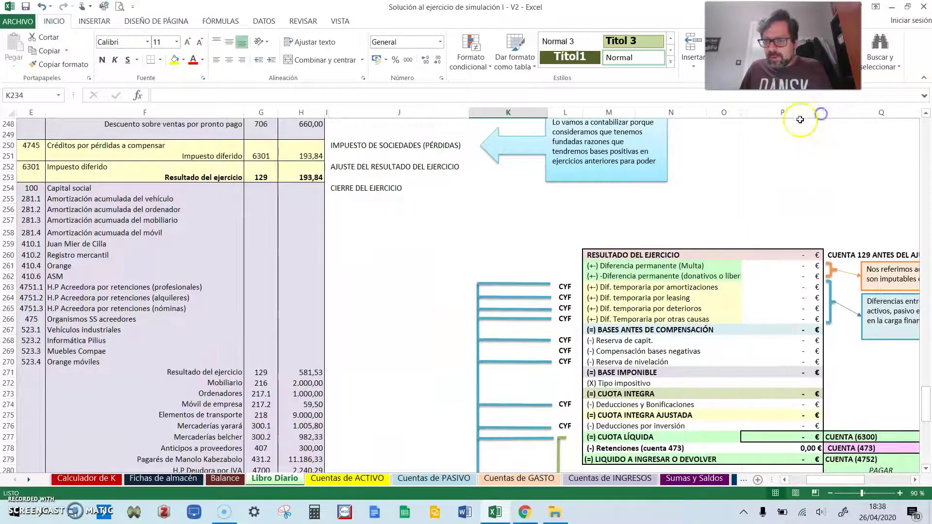
pyautogui.moveTo(742, 117); pyautogui.dragTo(767, 117)
pyautogui.scroll(-2, 750, 179)
pyautogui.moveTo(650, 191); pyautogui.dragTo(816, 393)
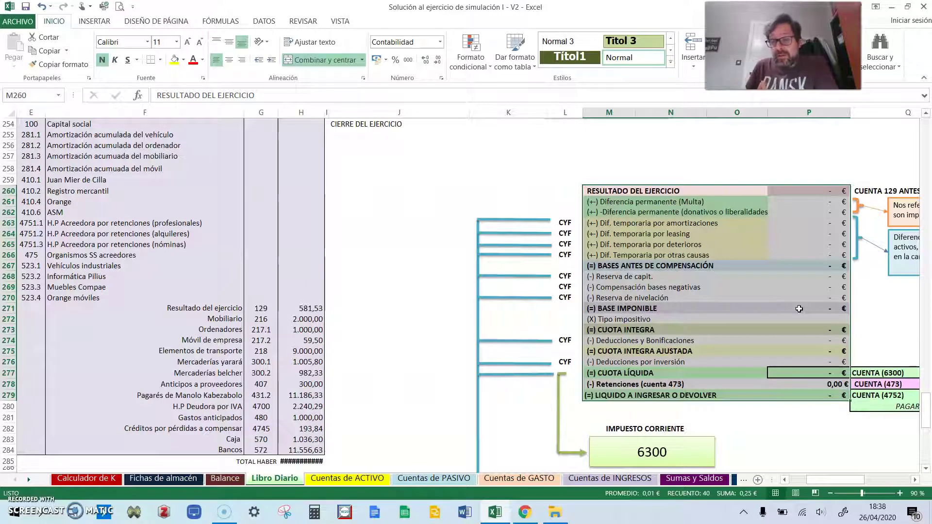
# Step: Switch to YouTube, view the corporate tax videos in the "Operaciones de fin del ejercicio" playlist, and return to the Excel workbook
pyautogui.click(524, 512)
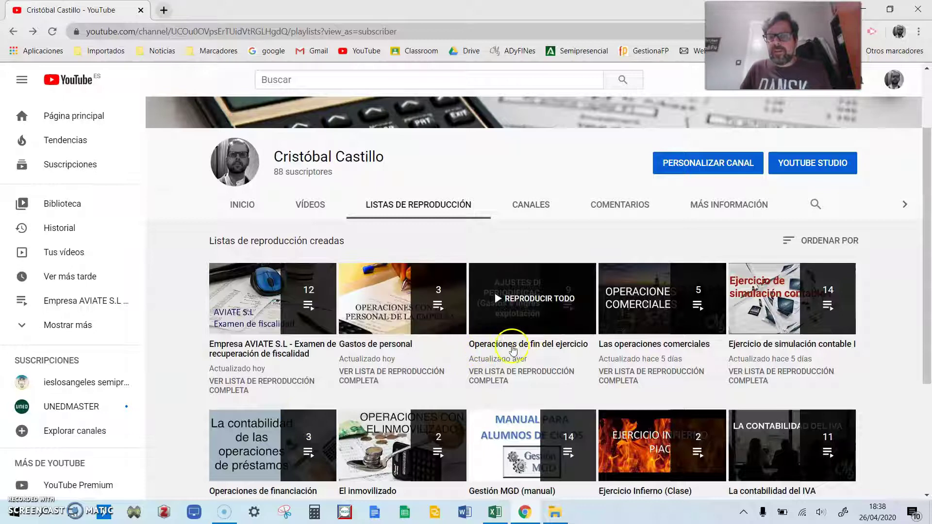
pyautogui.click(513, 347)
pyautogui.scroll(-4, 534, 339)
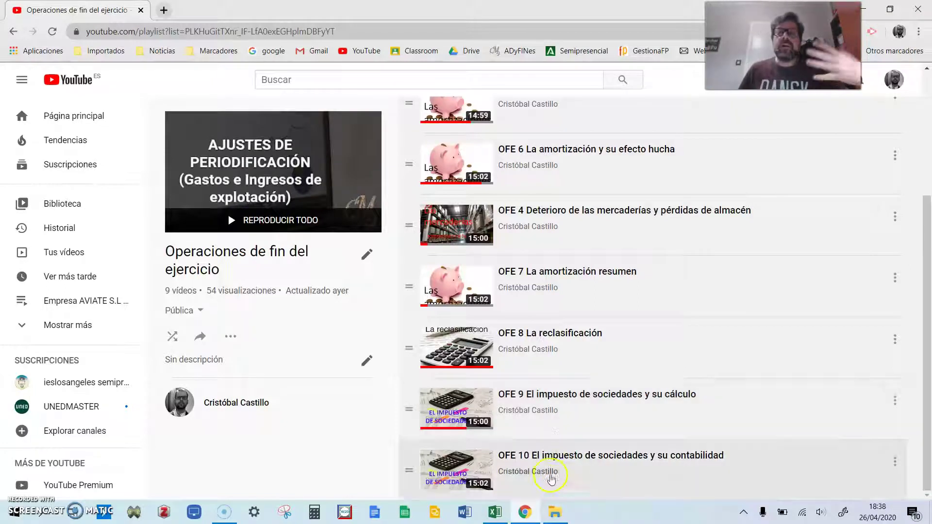
pyautogui.click(500, 516)
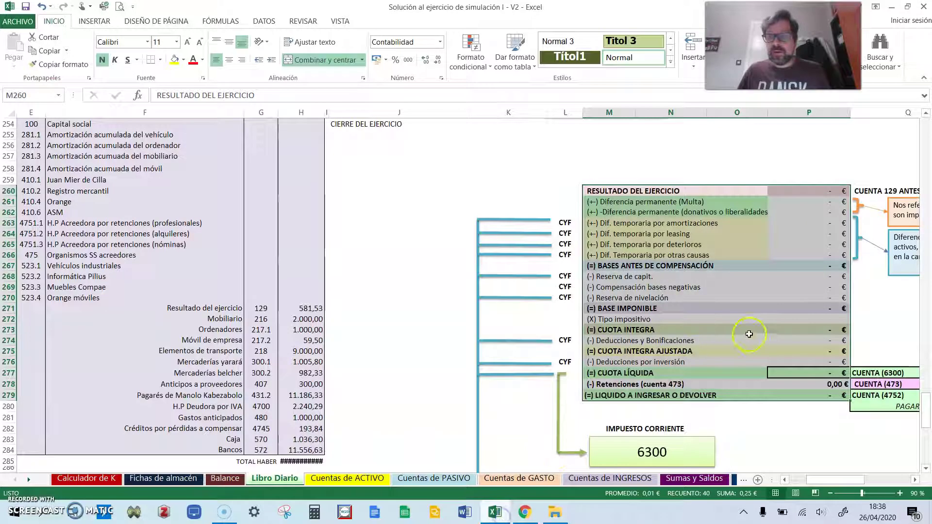
# Step: Inspect the table's RESULTADO DEL EJERCICIO amount in P260 and the year-end result entry in rows 227 to 249
pyautogui.click(749, 330)
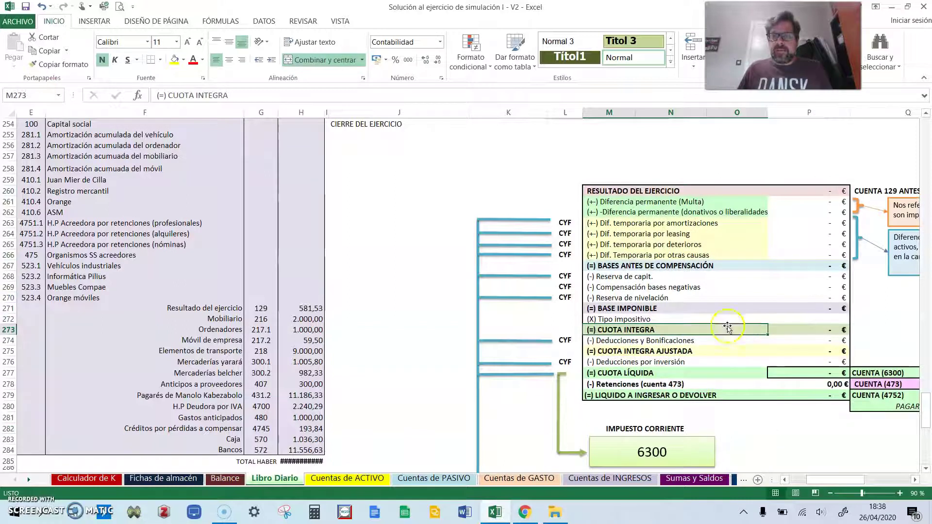
pyautogui.click(813, 188)
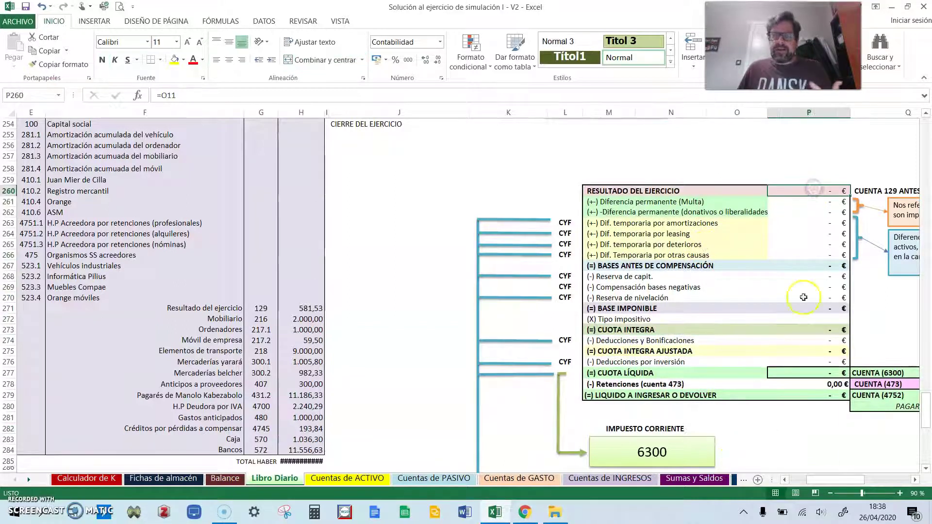
pyautogui.moveTo(832, 480); pyautogui.dragTo(815, 483)
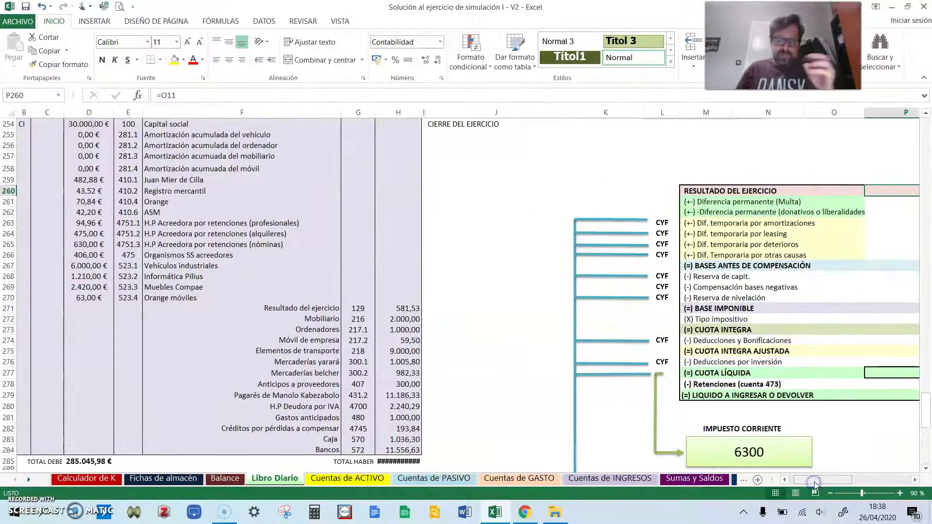
pyautogui.scroll(10, 407, 321)
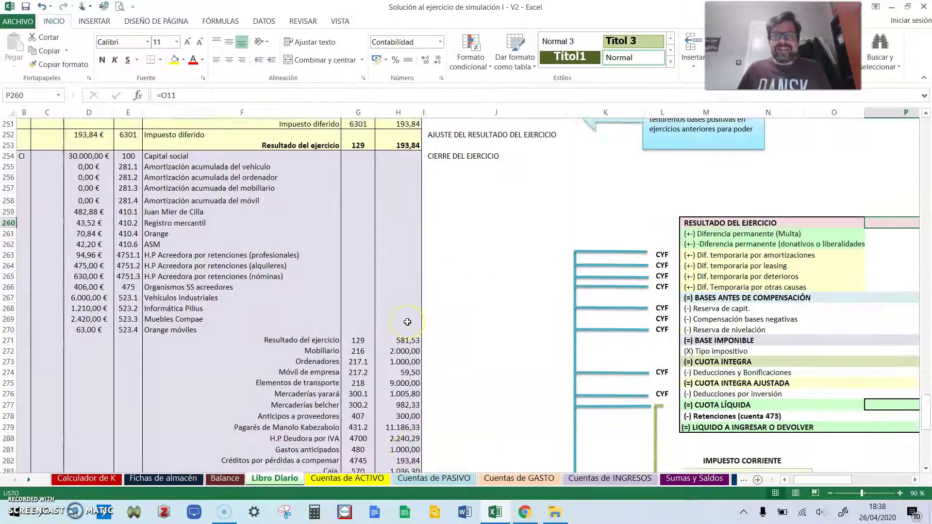
pyautogui.click(98, 219)
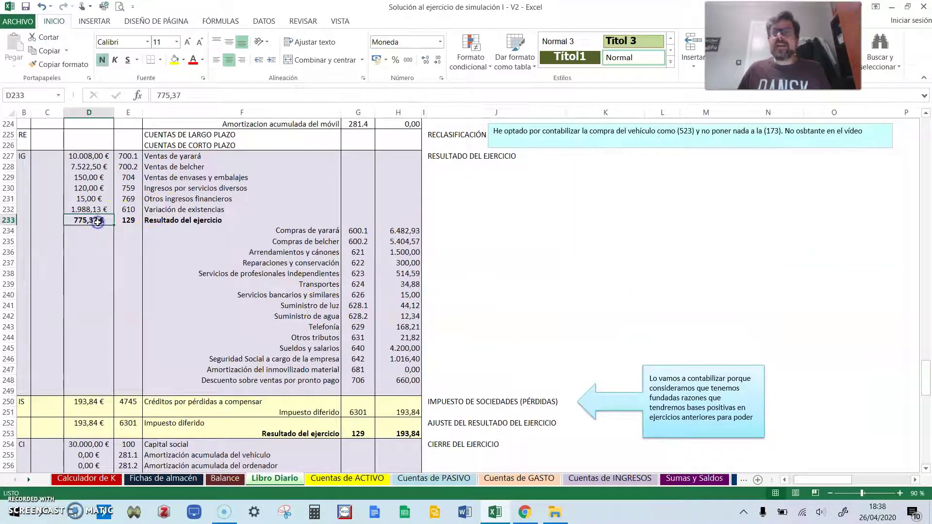
pyautogui.moveTo(27, 156); pyautogui.dragTo(391, 392)
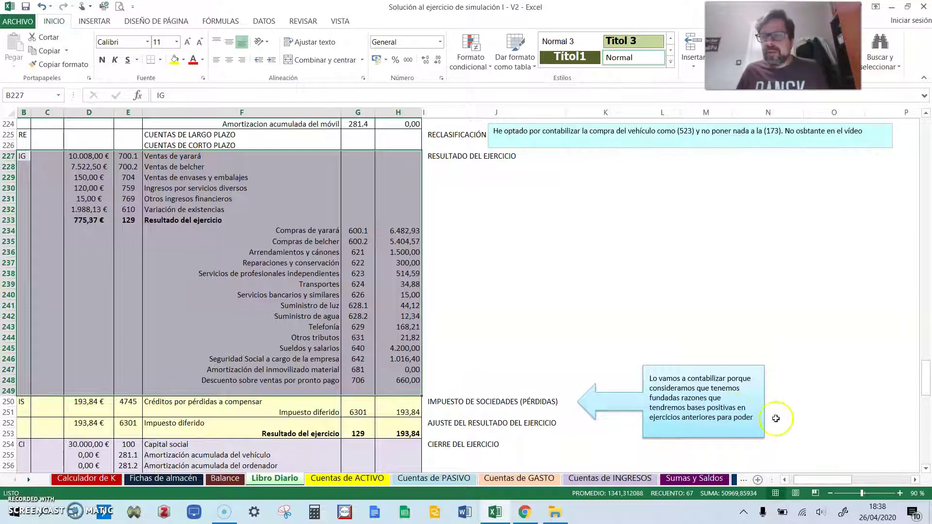
# Step: Link the tax table's RESULTADO DEL EJERCICIO in P260 to the negative of the journal result with =-D233
pyautogui.scroll(-6, 793, 371)
pyautogui.scroll(-1, 796, 372)
pyautogui.moveTo(821, 480); pyautogui.dragTo(843, 483)
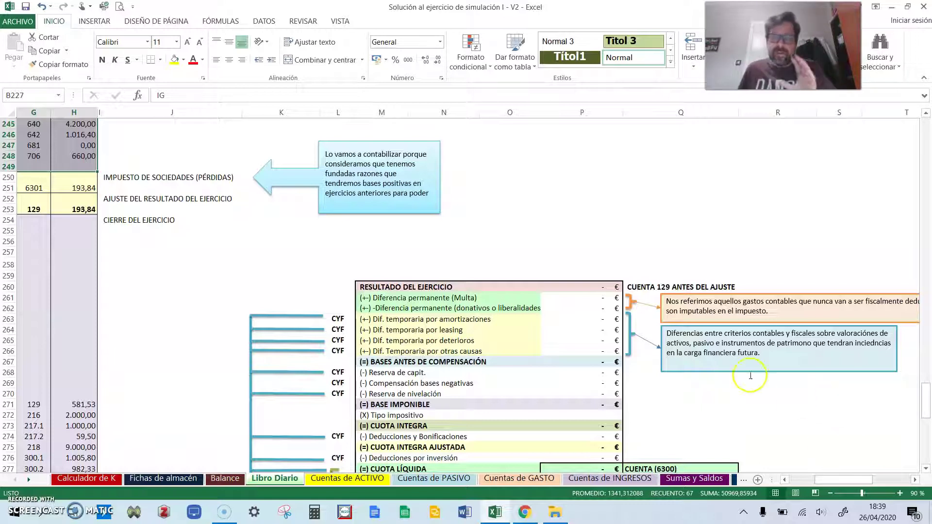
pyautogui.click(608, 288)
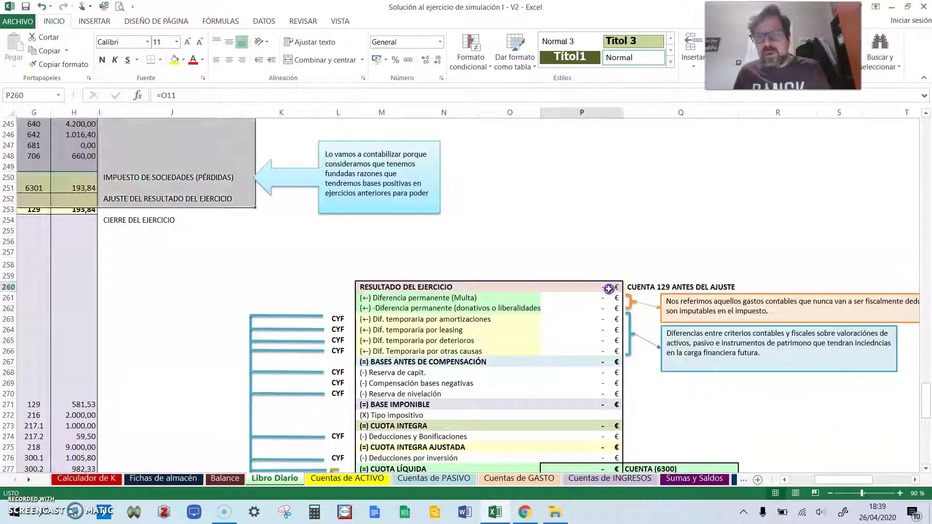
pyautogui.click(604, 291)
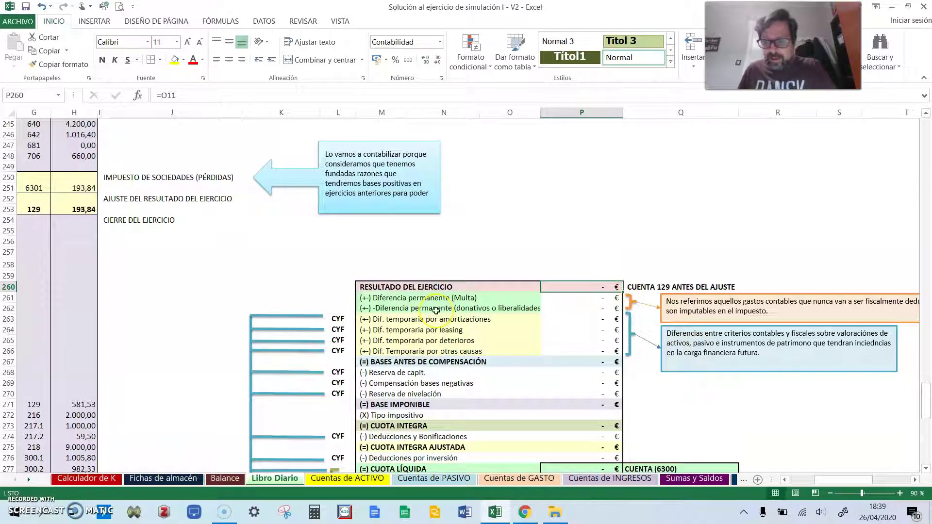
pyautogui.write('-')
pyautogui.moveTo(832, 485); pyautogui.dragTo(810, 484)
pyautogui.scroll(6, 77, 261)
pyautogui.click(79, 188)
pyautogui.press('Return')
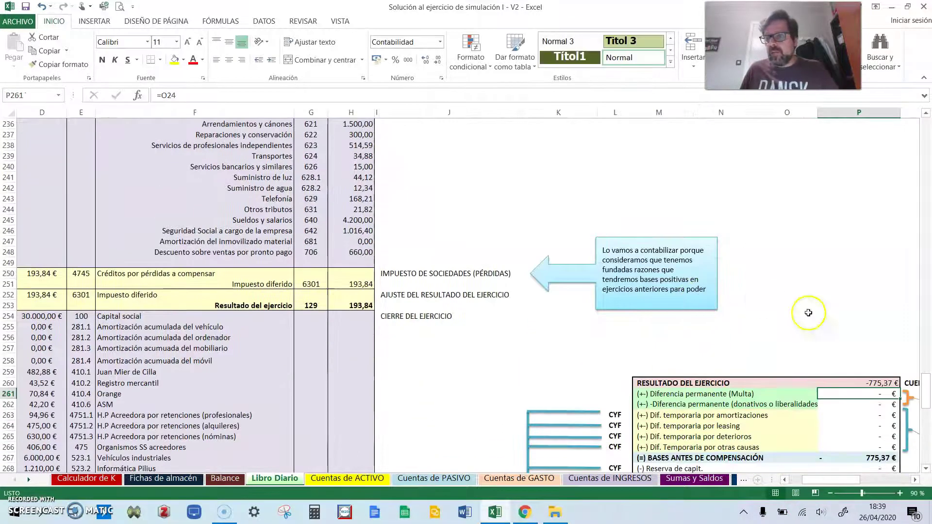
# Step: Review the permanent difference rows for Multa and donativos o liberalidades in the tax table
pyautogui.scroll(-1, 855, 359)
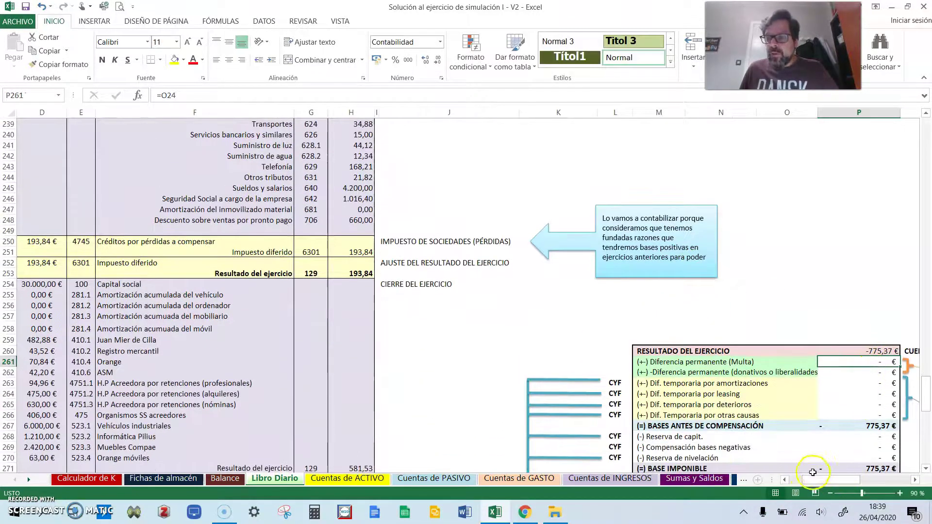
pyautogui.moveTo(813, 480); pyautogui.dragTo(832, 479)
pyautogui.moveTo(556, 361); pyautogui.dragTo(557, 372)
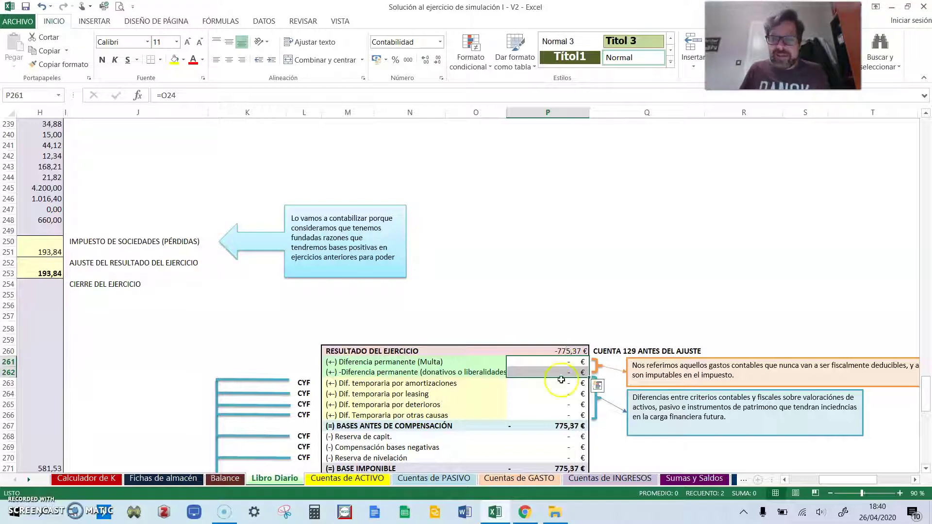
pyautogui.click(559, 360)
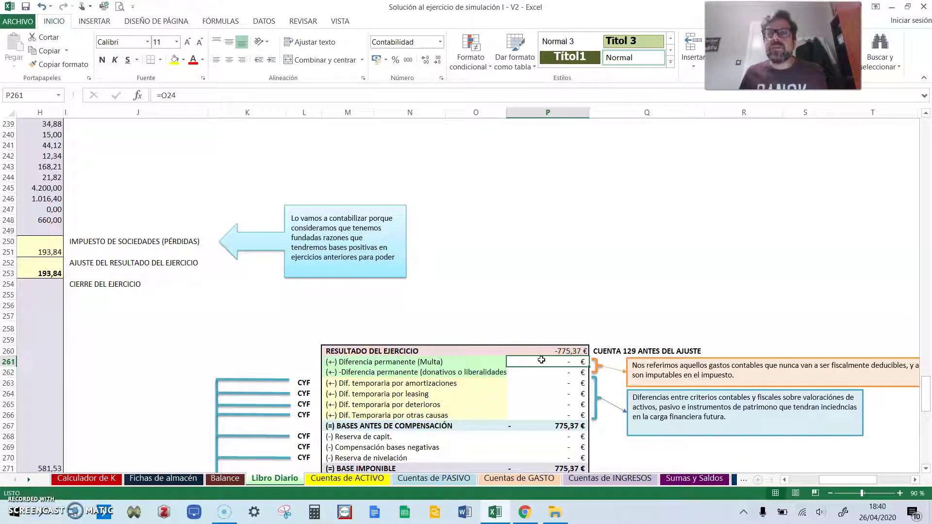
# Step: Check the expense accounts listed in the RESULTADO DEL EJERCICIO journal entry down to account 706
pyautogui.moveTo(839, 481); pyautogui.dragTo(809, 482)
pyautogui.scroll(1, 475, 337)
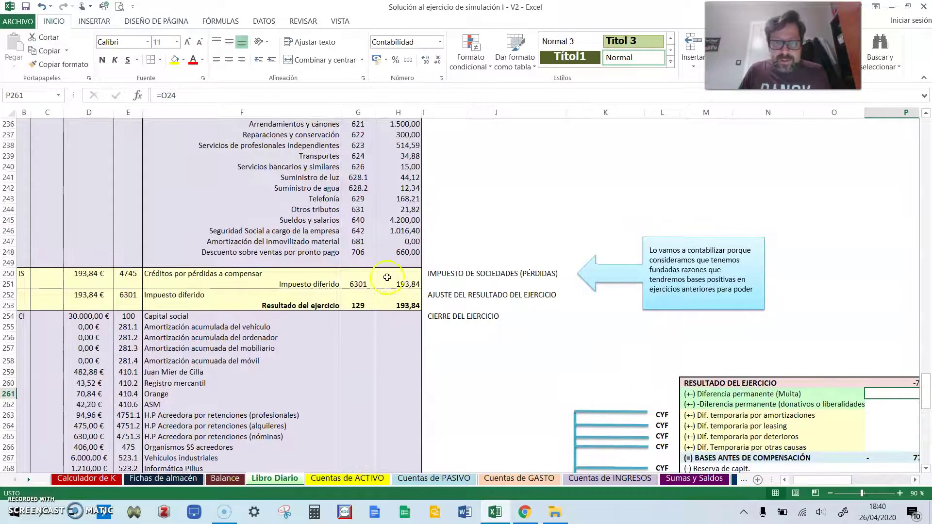
pyautogui.click(356, 251)
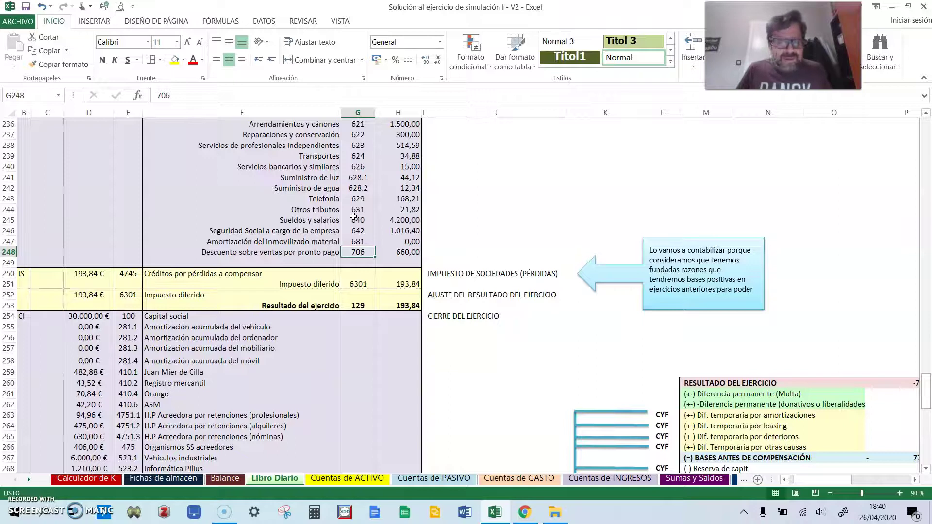
pyautogui.scroll(1, 353, 217)
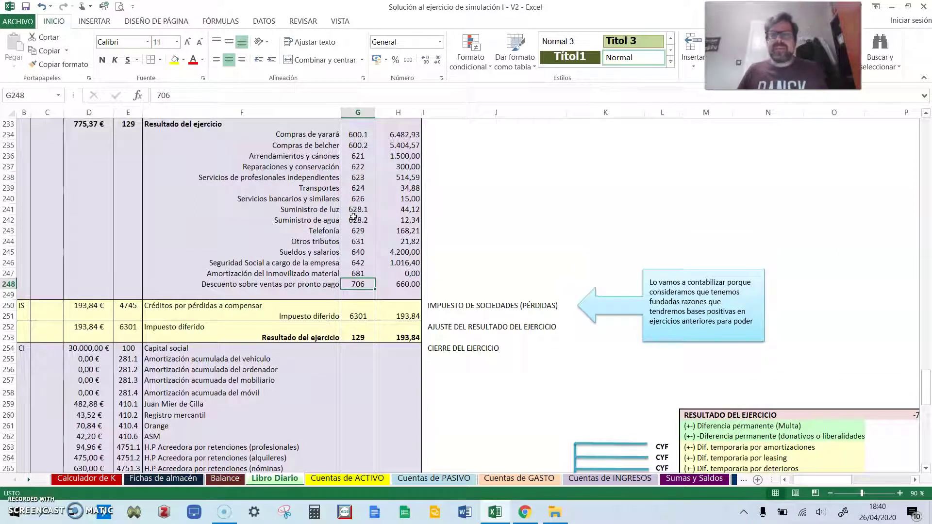
pyautogui.scroll(-3, 544, 197)
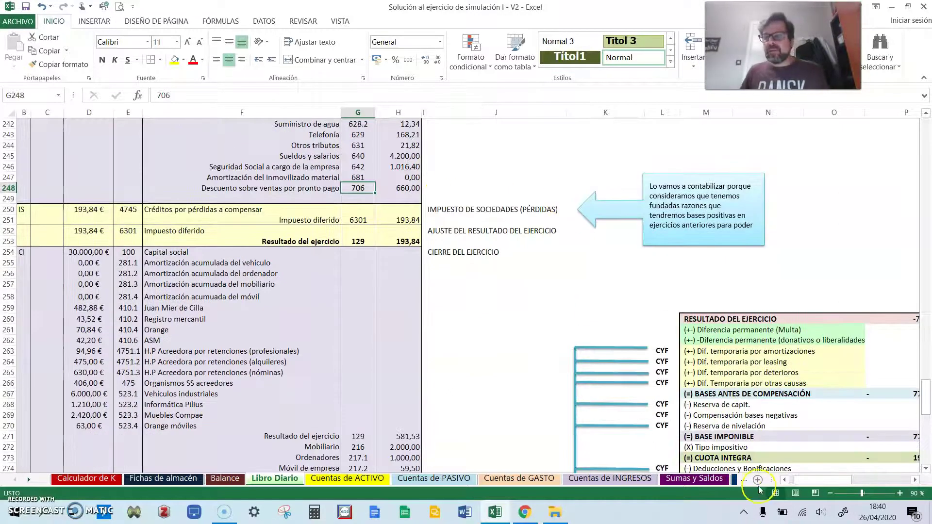
# Step: Examine the tax table from RESULTADO DEL EJERCICIO through BASES ANTES DE COMPENSACIÓN and the compensation rows to BASE IMPONIBLE
pyautogui.moveTo(806, 479); pyautogui.dragTo(826, 480)
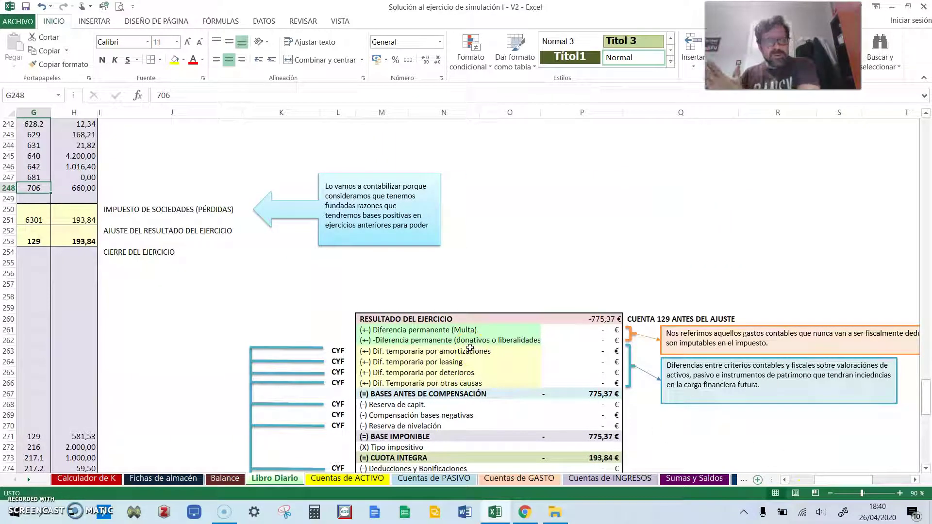
pyautogui.scroll(-1, 510, 336)
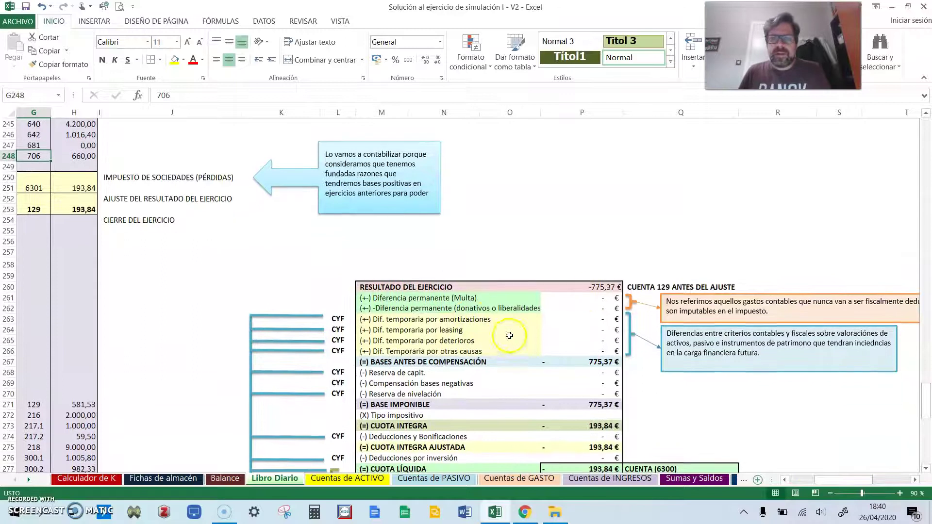
pyautogui.click(604, 287)
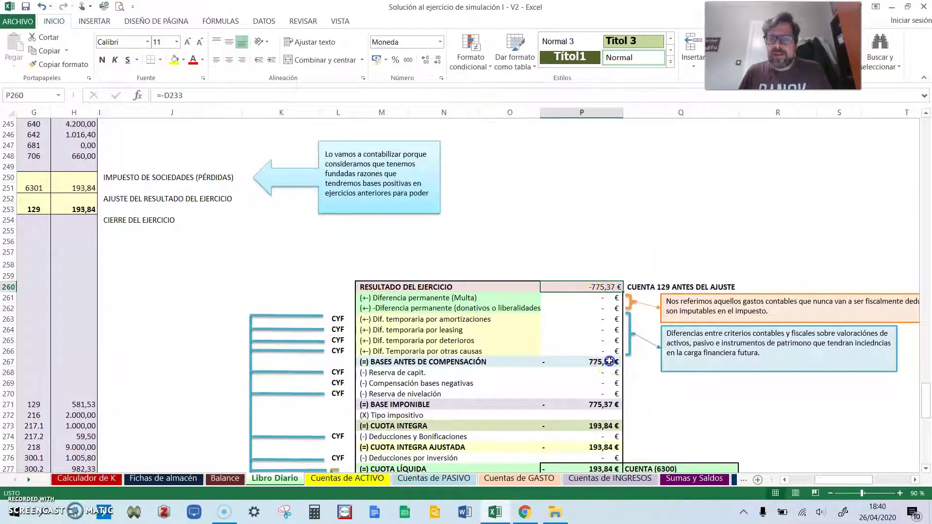
pyautogui.click(609, 362)
pyautogui.scroll(-2, 585, 384)
pyautogui.moveTo(407, 316); pyautogui.dragTo(410, 330)
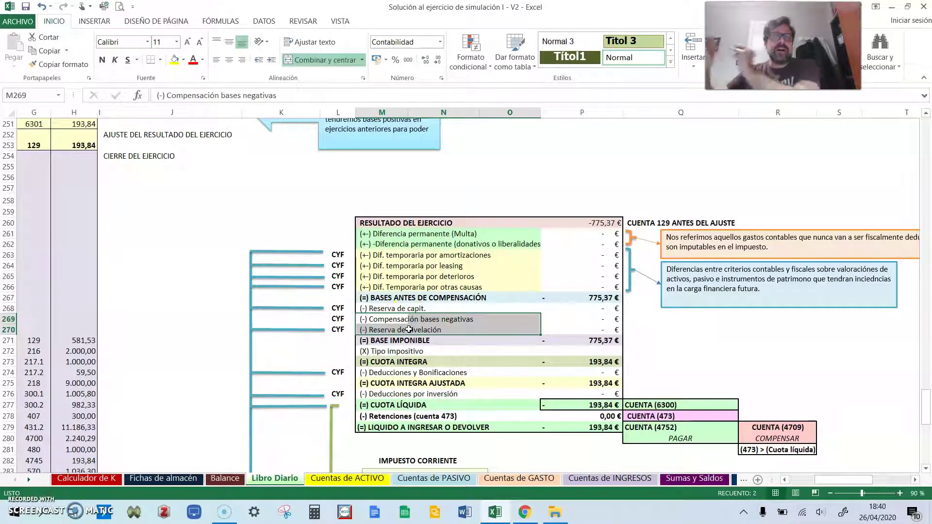
pyautogui.click(585, 341)
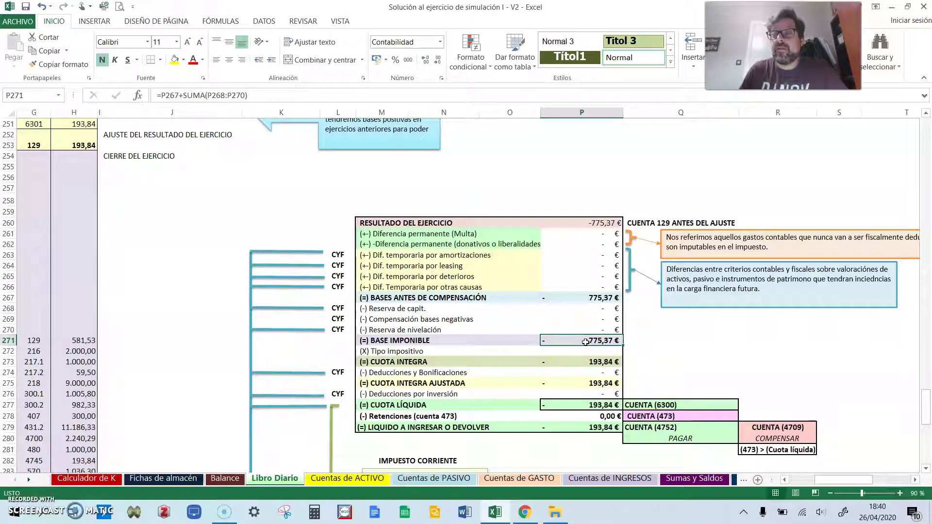
# Step: Compare CUOTA INTEGRA with BASE IMPONIBLE in the tax table and set CUOTA INTEGRA in P273 to 0
pyautogui.click(598, 362)
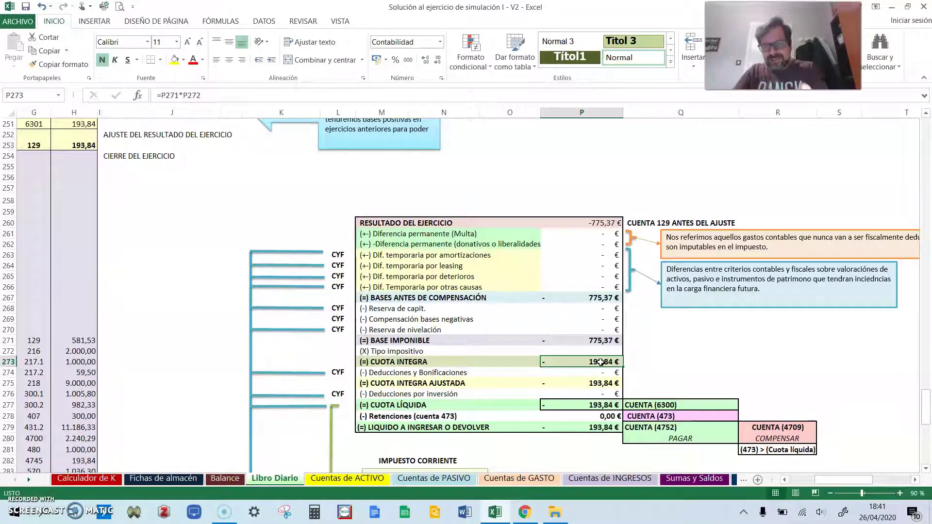
pyautogui.click(600, 341)
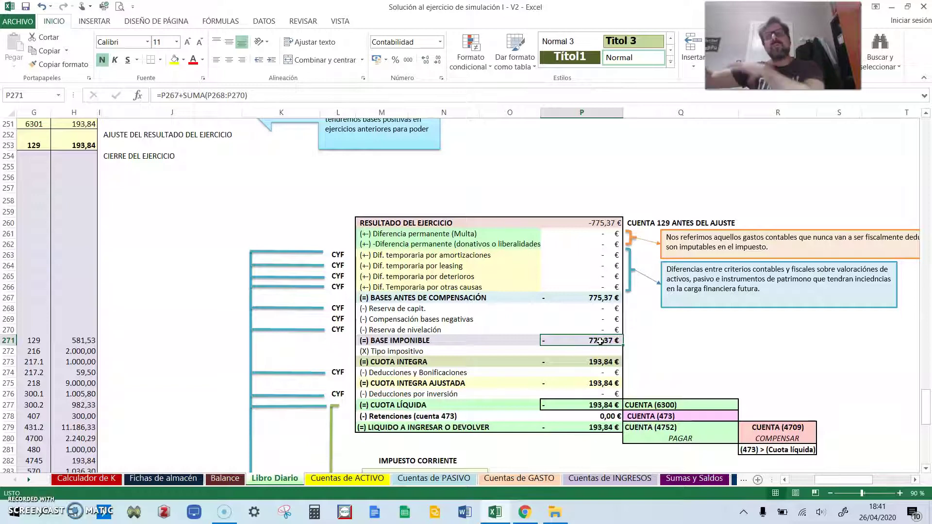
pyautogui.click(595, 363)
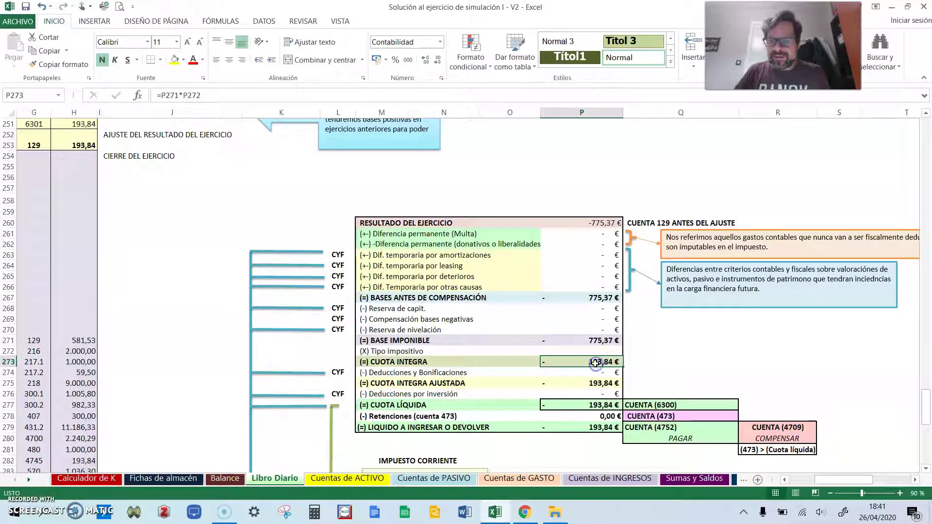
pyautogui.write('0')
pyautogui.press('Return')
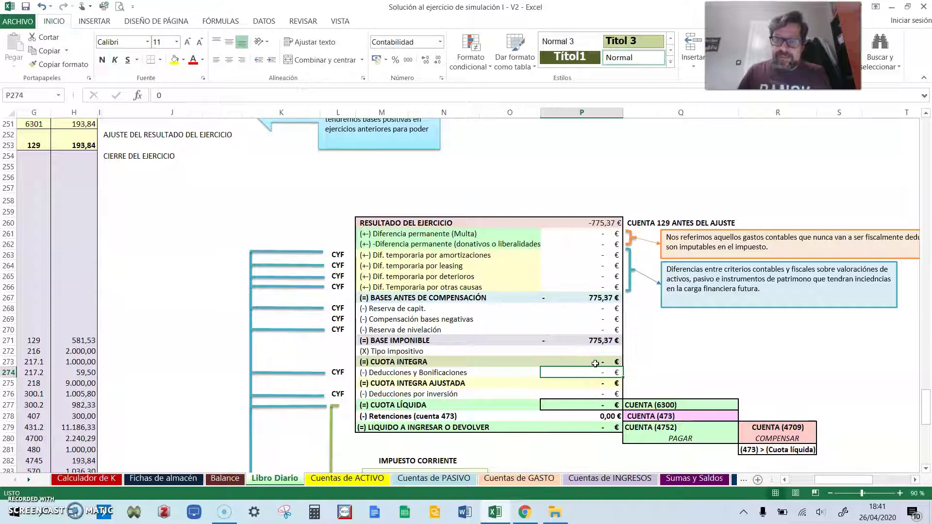
# Step: Review LIQUIDO A INGRESAR O DEVOLVER and Retenciones (cuenta 473) in the tax table, and return to the journal entries
pyautogui.click(583, 427)
pyautogui.moveTo(599, 417); pyautogui.dragTo(648, 417)
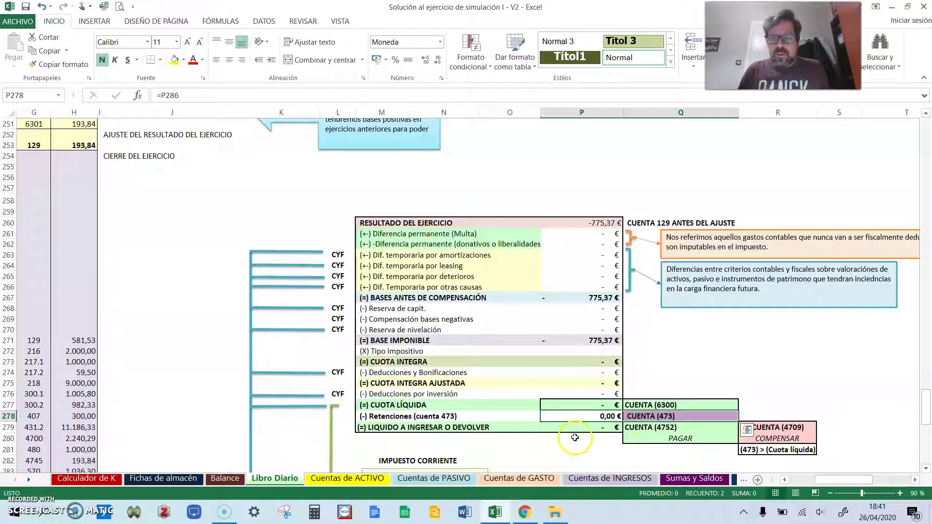
pyautogui.moveTo(827, 480); pyautogui.dragTo(806, 481)
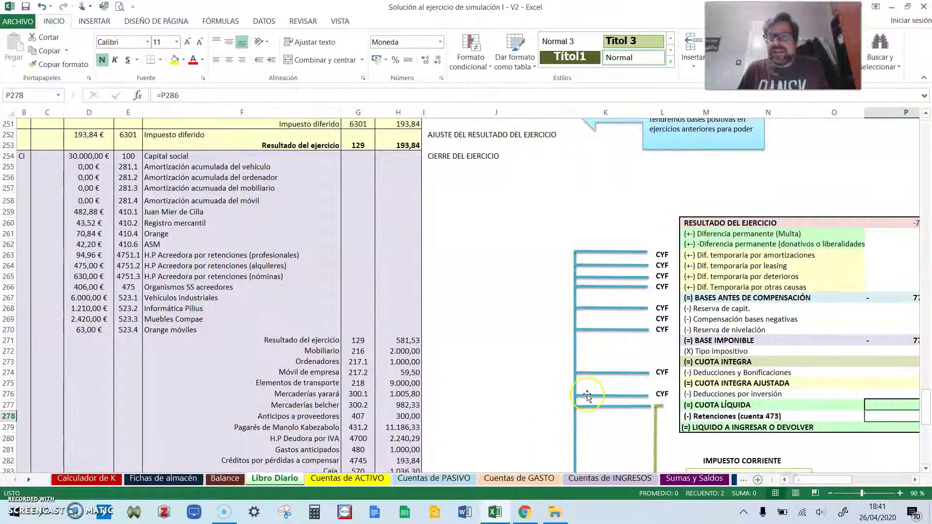
# Step: Point out the corporate tax videos in the YouTube playlist, and return to the corporate tax entry in the Excel journal
pyautogui.scroll(4, 568, 340)
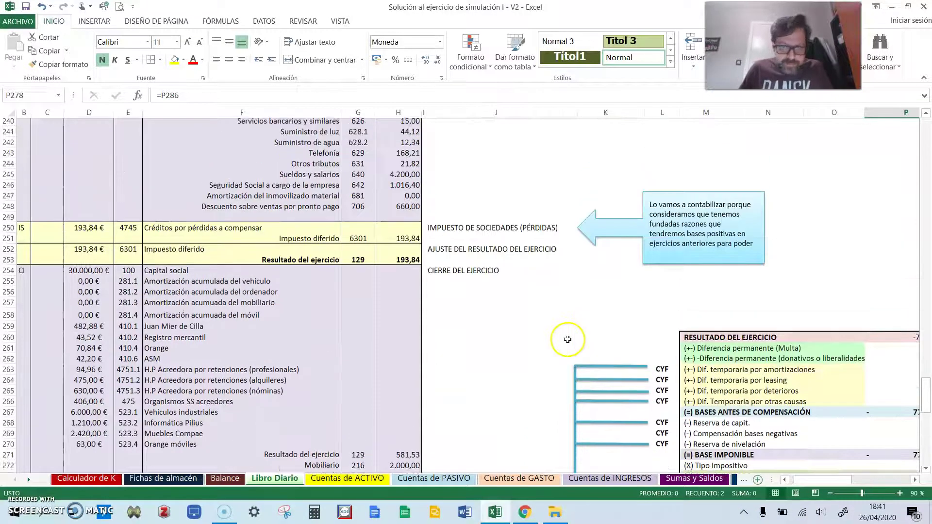
pyautogui.scroll(1, 524, 329)
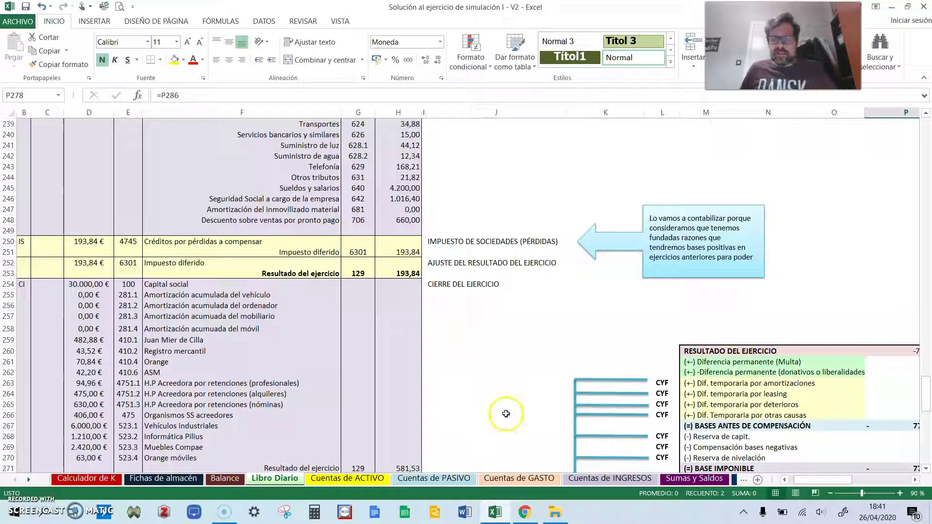
pyautogui.click(523, 513)
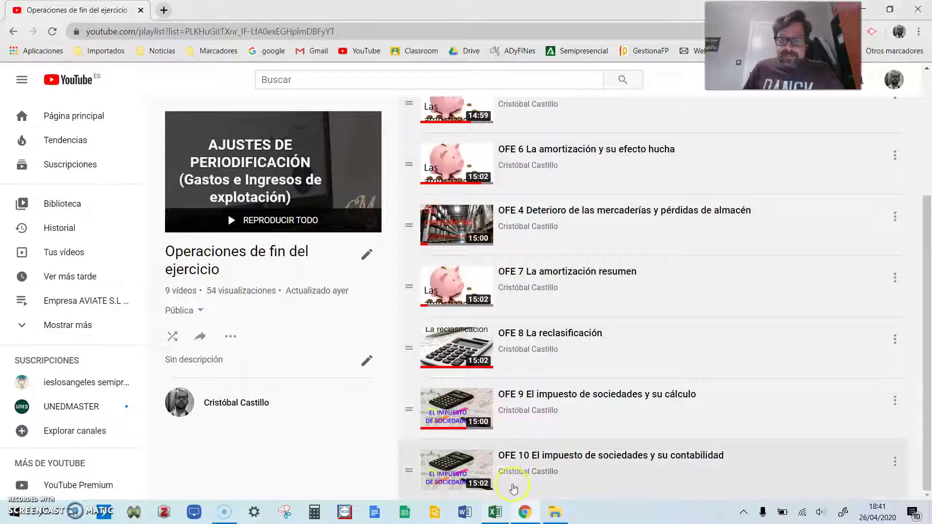
pyautogui.click(494, 512)
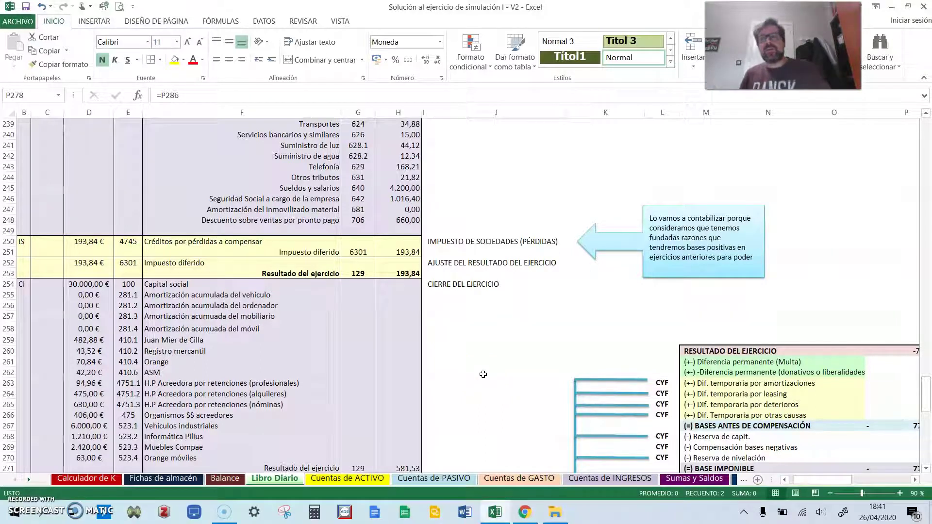
# Step: Check the Impuesto diferido line of the corporate tax entry against CUOTA LÍQUIDA in the tax table
pyautogui.click(320, 253)
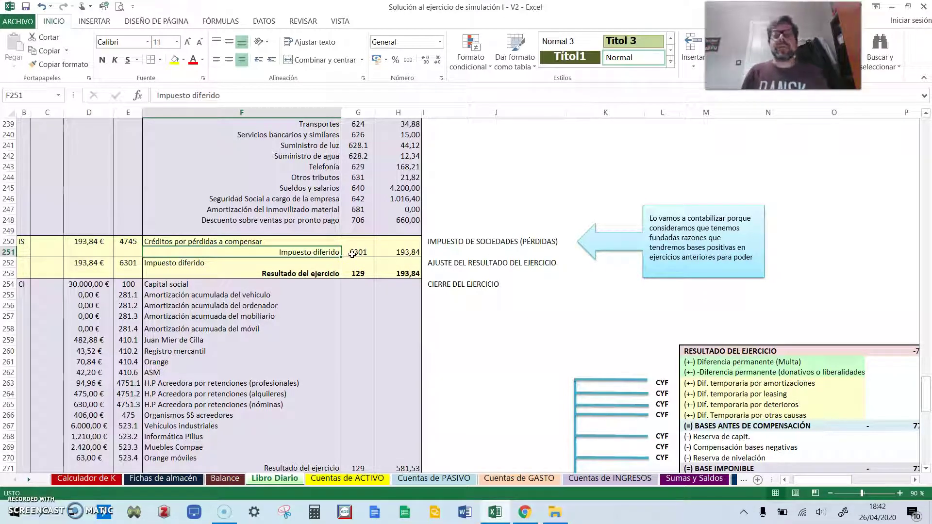
pyautogui.scroll(-9, 610, 264)
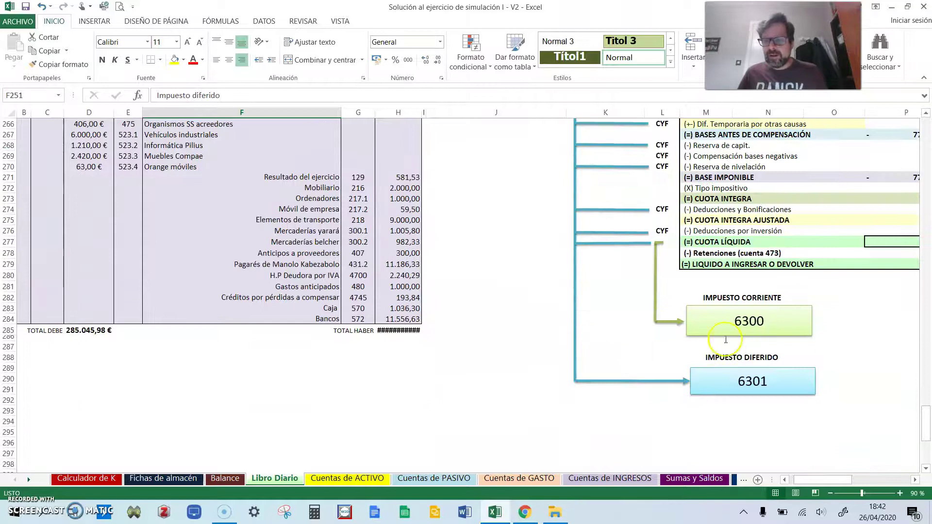
pyautogui.moveTo(792, 479); pyautogui.dragTo(819, 481)
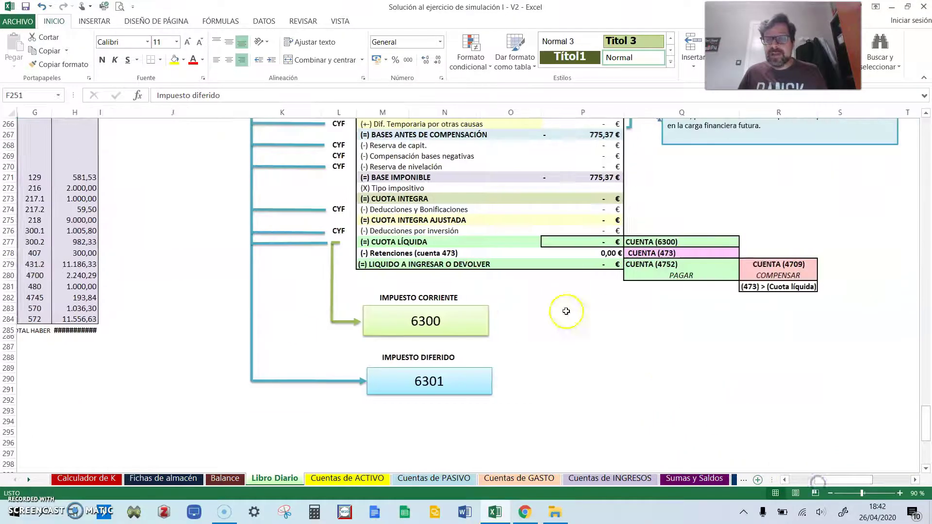
pyautogui.click(587, 242)
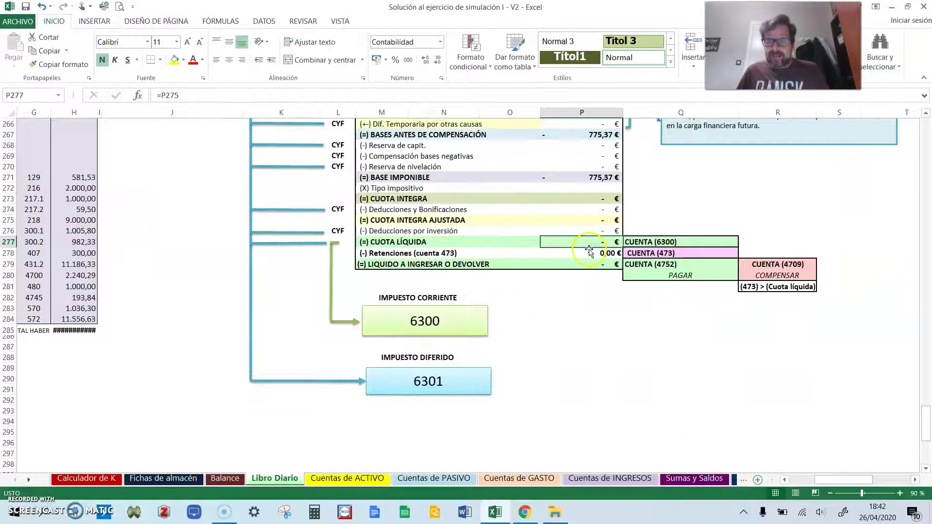
# Step: Examine the whole tax table, pointing out CUOTA LÍQUIDA, the IMPUESTO CORRIENTE 6300 box and BASE IMPONIBLE
pyautogui.scroll(2, 589, 250)
pyautogui.moveTo(602, 338); pyautogui.dragTo(419, 141)
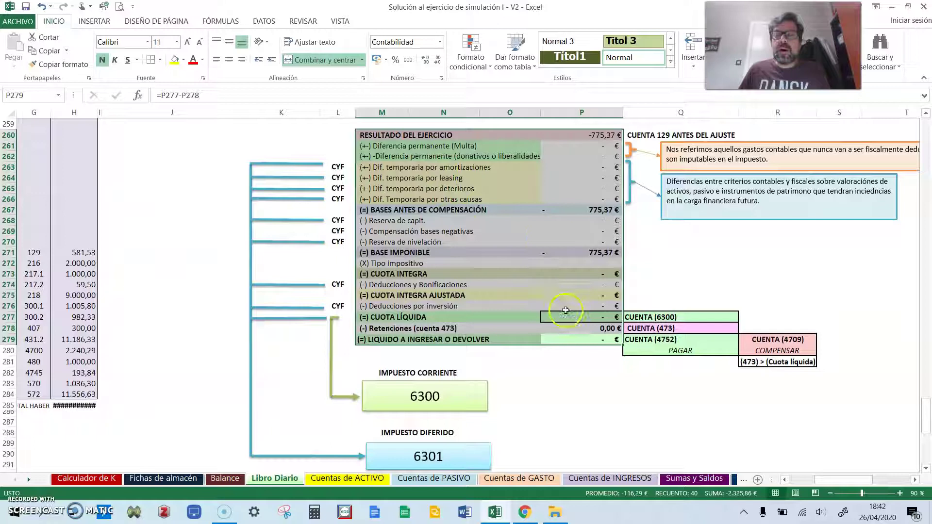
pyautogui.click(568, 317)
pyautogui.click(411, 396)
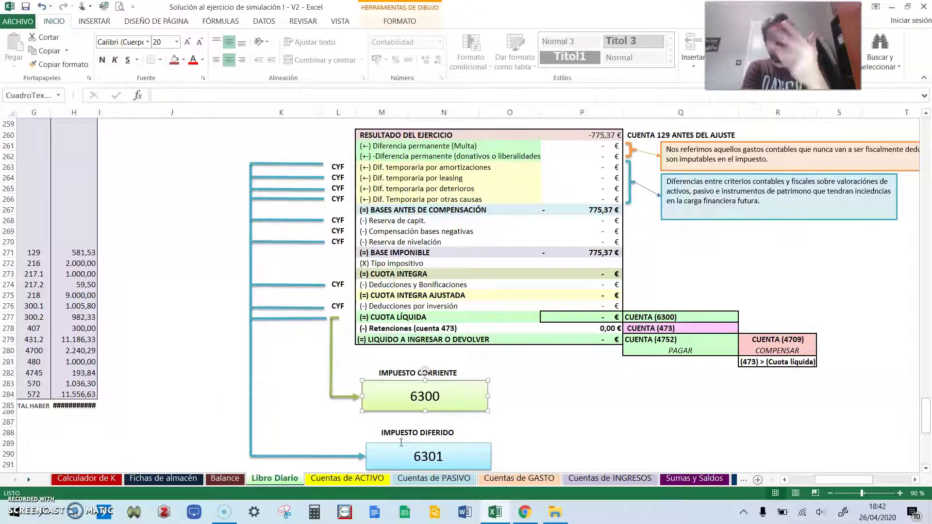
pyautogui.click(446, 256)
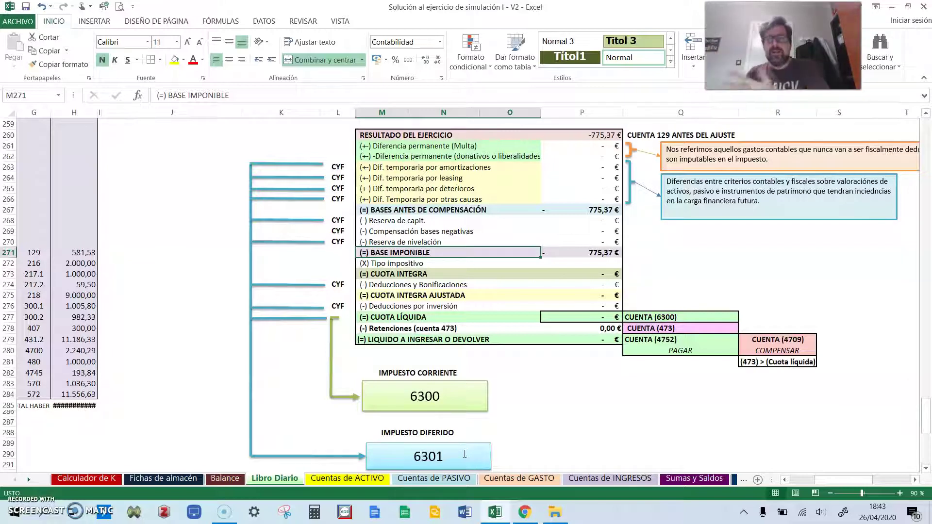
# Step: Review both lines of the IMPUESTO DE SOCIEDADES (PÉRDIDAS) entry, Créditos por pérdidas a compensar and Impuesto diferido, and its label
pyautogui.moveTo(848, 480); pyautogui.dragTo(825, 480)
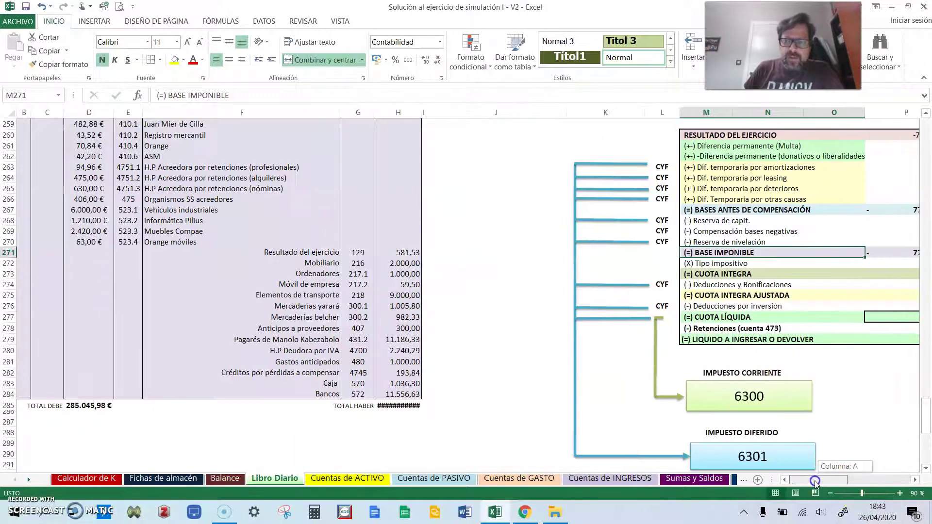
pyautogui.scroll(3, 562, 412)
pyautogui.scroll(4, 561, 412)
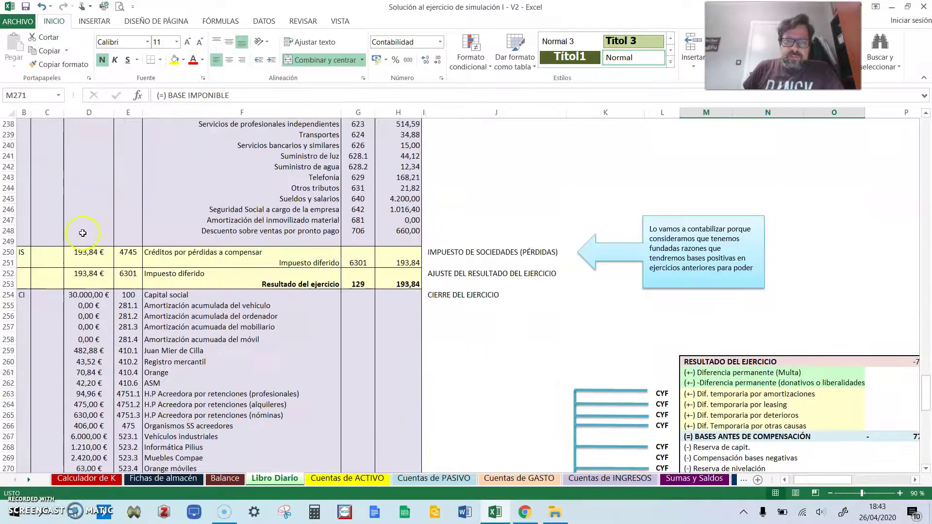
pyautogui.click(156, 252)
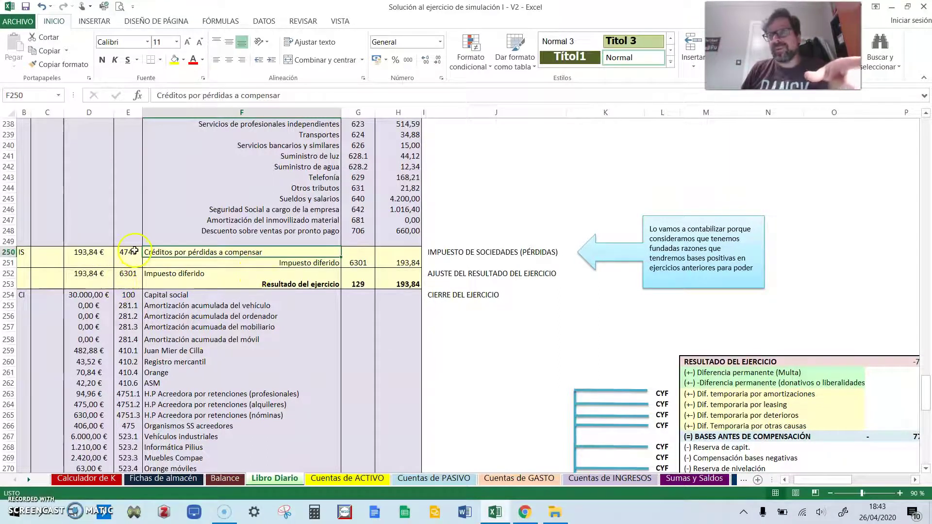
pyautogui.click(337, 262)
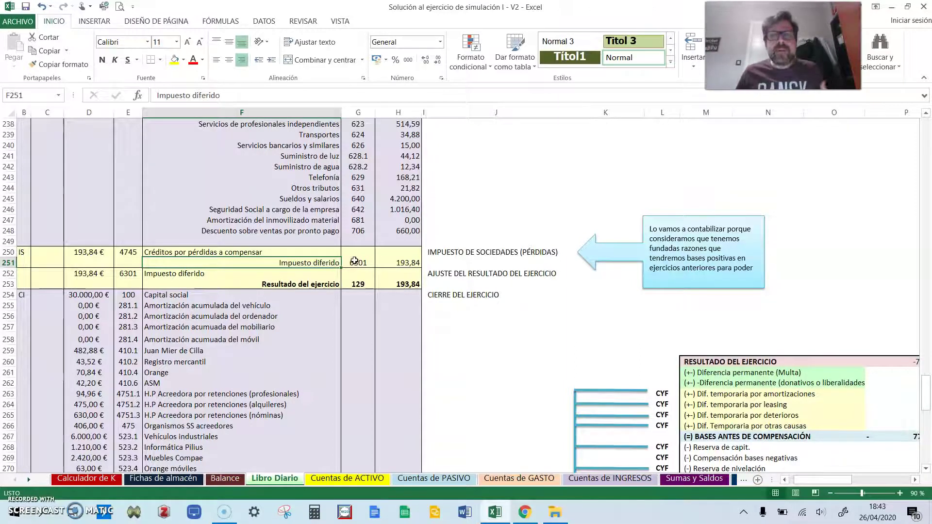
pyautogui.click(491, 252)
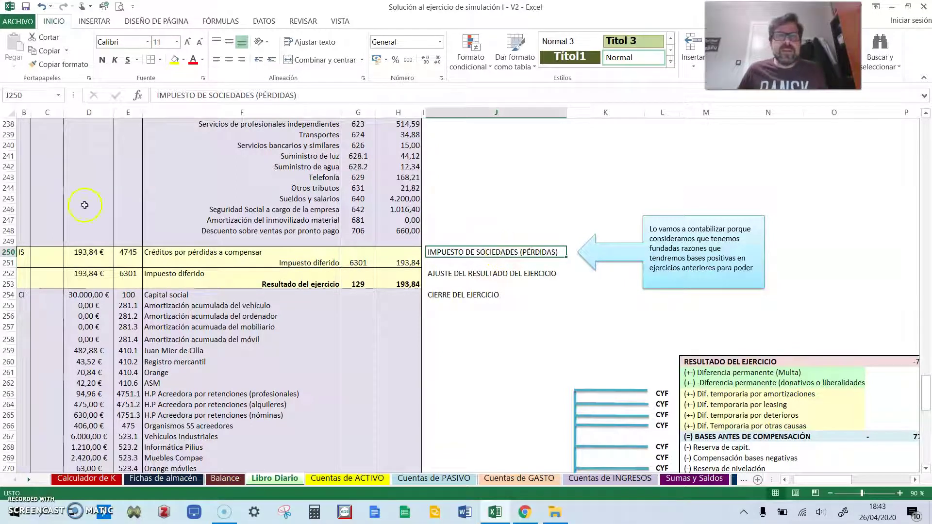
# Step: Inspect account 4745 in the loss entry and the amount posted to Impuesto diferido
pyautogui.click(147, 252)
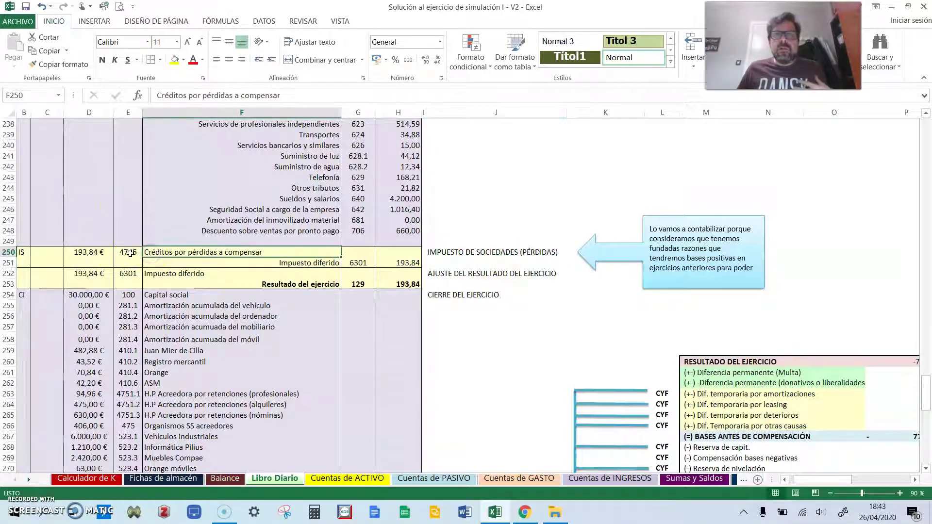
pyautogui.click(130, 252)
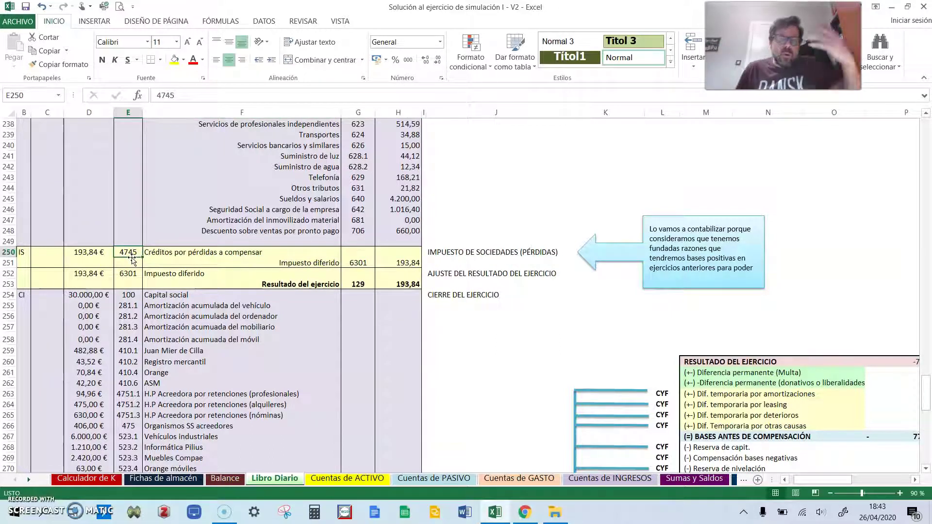
pyautogui.click(337, 265)
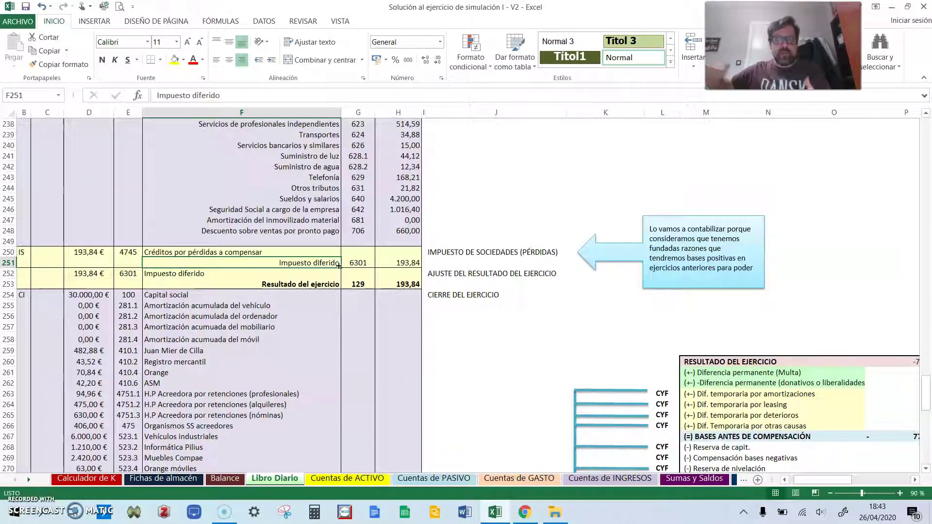
pyautogui.click(408, 263)
# Step: Check how BASE IMPONIBLE is calculated in the tax table, and return to the journal entries
pyautogui.scroll(-1, 581, 311)
pyautogui.scroll(-7, 580, 312)
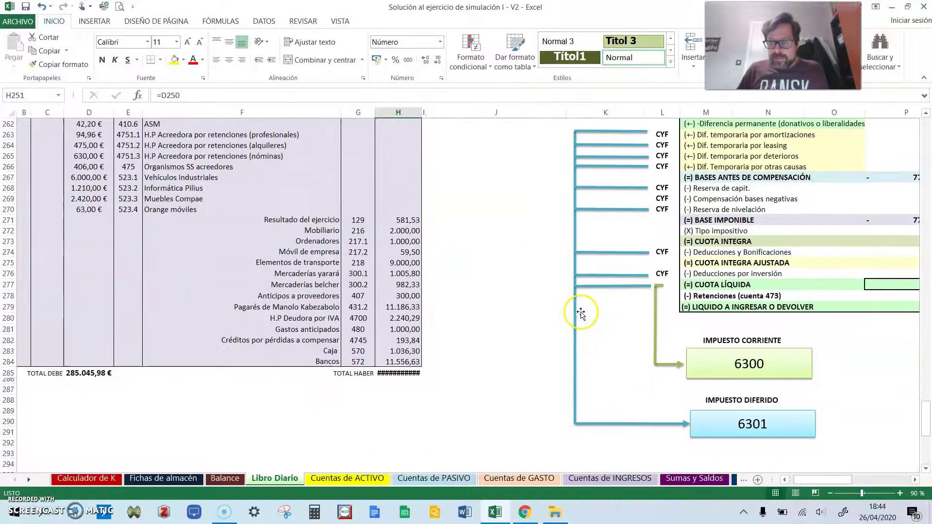
pyautogui.moveTo(807, 479); pyautogui.dragTo(824, 480)
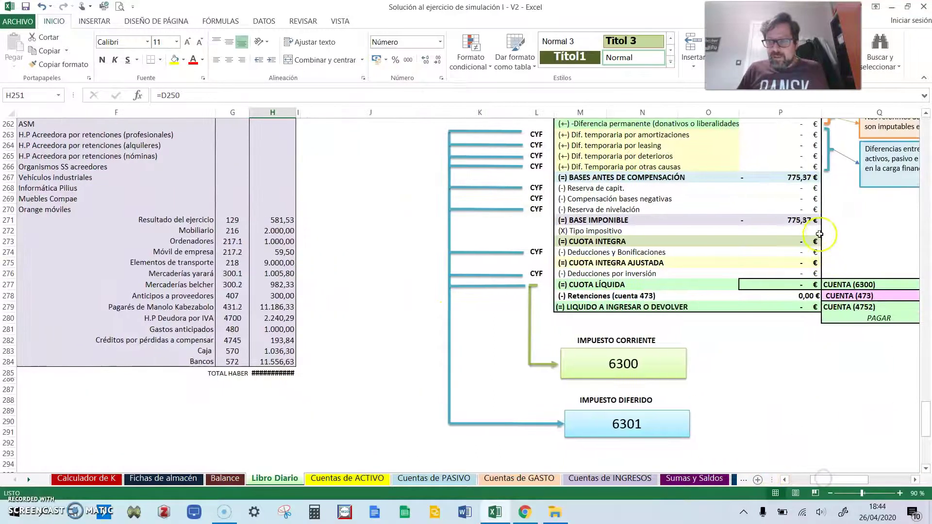
pyautogui.click(806, 221)
pyautogui.scroll(8, 425, 301)
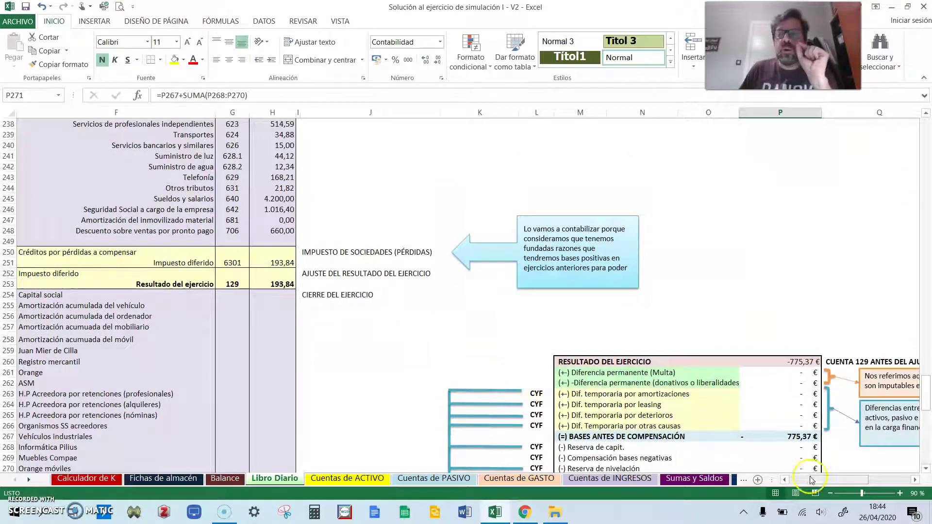
pyautogui.moveTo(825, 480); pyautogui.dragTo(801, 480)
# Step: Compare account 6301 and its amount with the Resultado del ejercicio line of the preceding entry
pyautogui.click(355, 265)
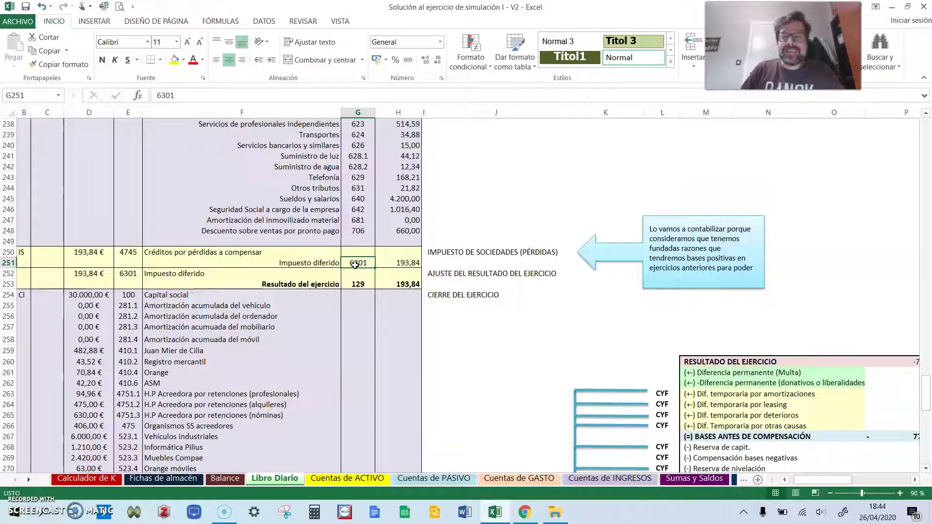
pyautogui.click(403, 261)
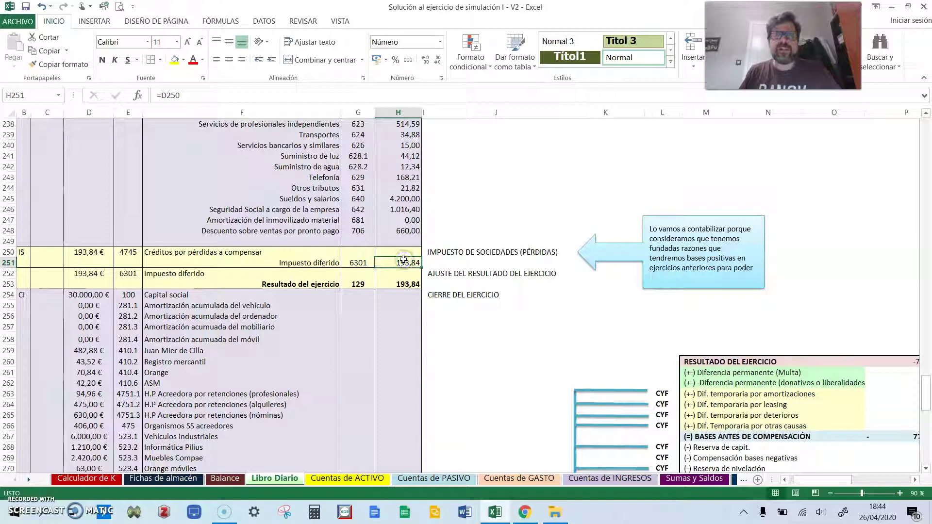
pyautogui.scroll(3, 84, 197)
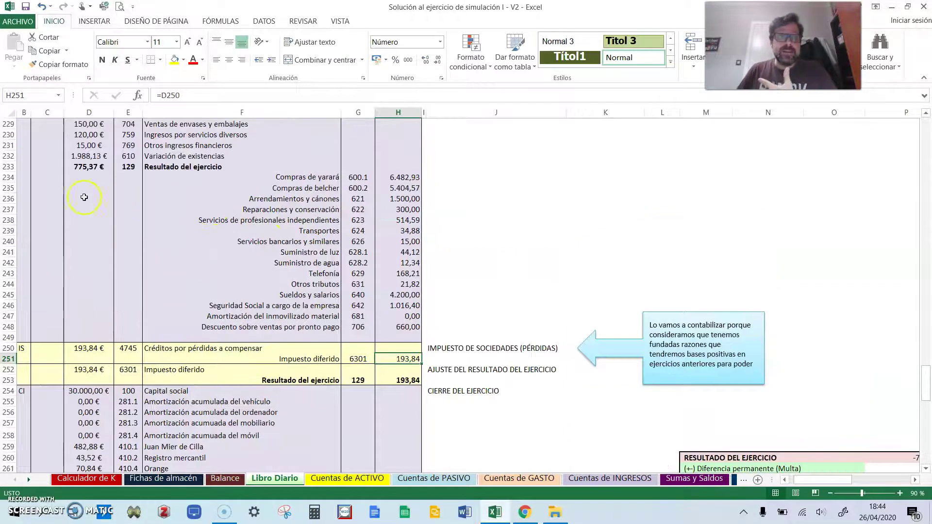
pyautogui.scroll(-2, 358, 299)
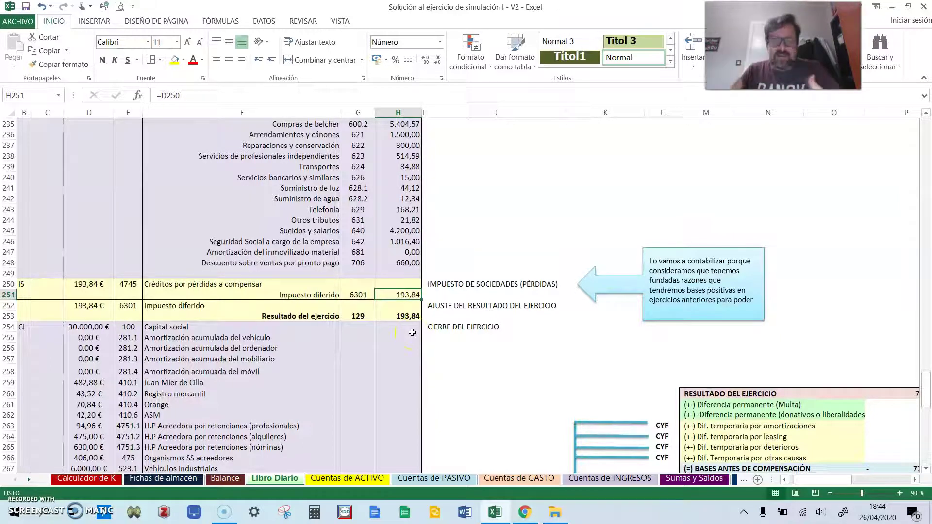
pyautogui.scroll(2, 178, 198)
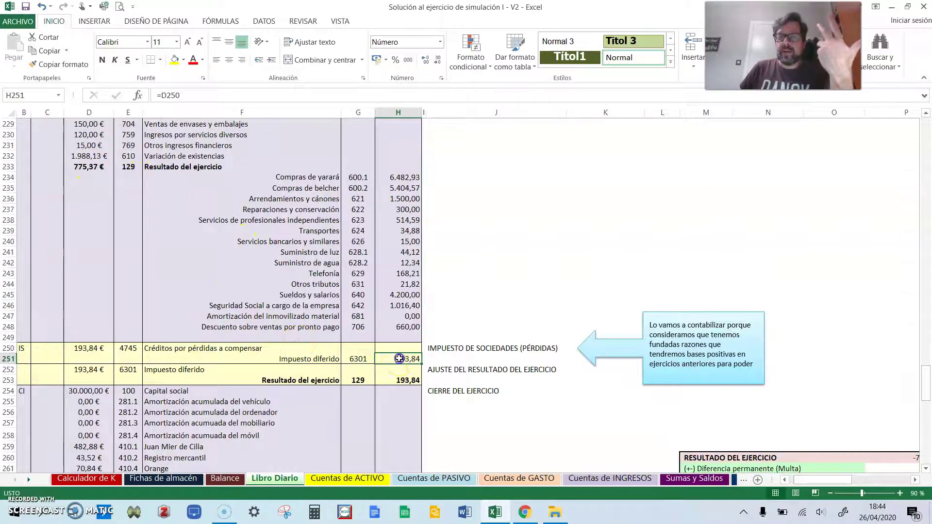
# Step: Inspect the formulas for Impuesto diferido in H251 and Créditos por pérdidas a compensar in D250, and highlight the whole entry
pyautogui.click(189, 95)
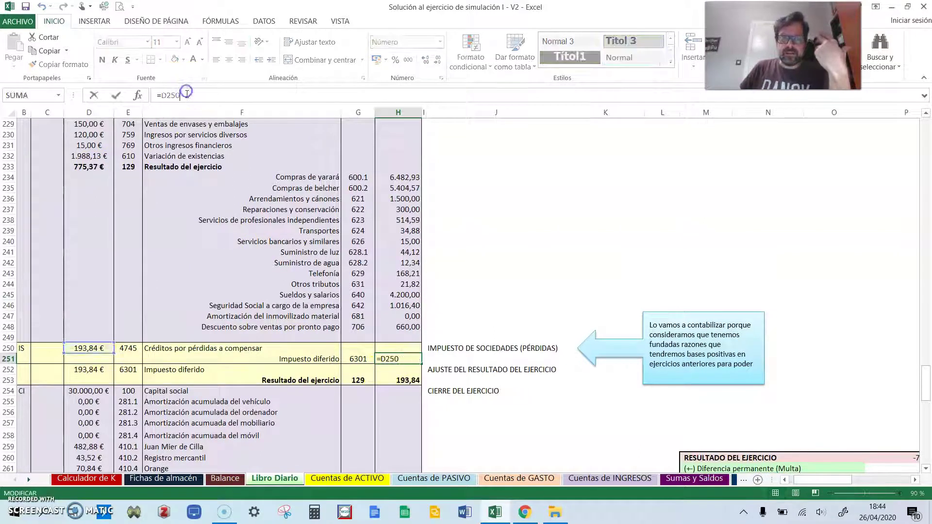
pyautogui.press('Return')
pyautogui.click(89, 344)
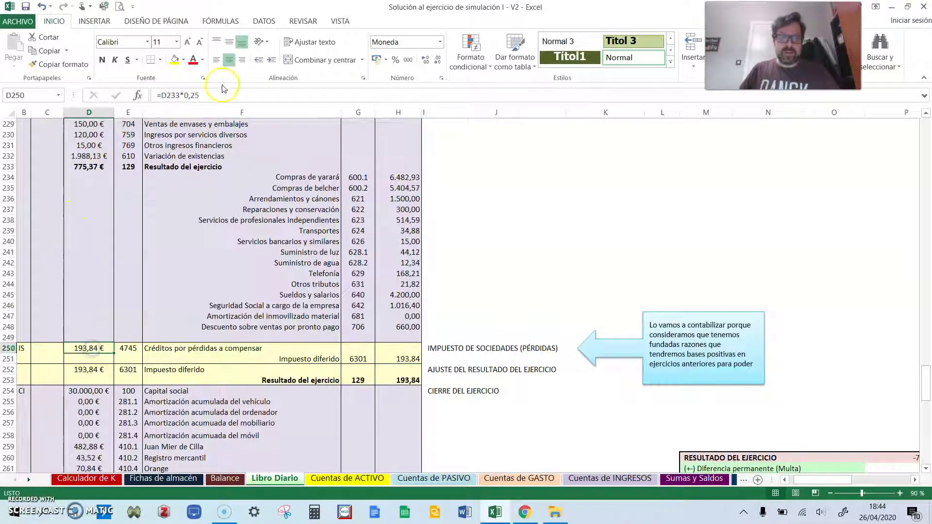
pyautogui.click(195, 95)
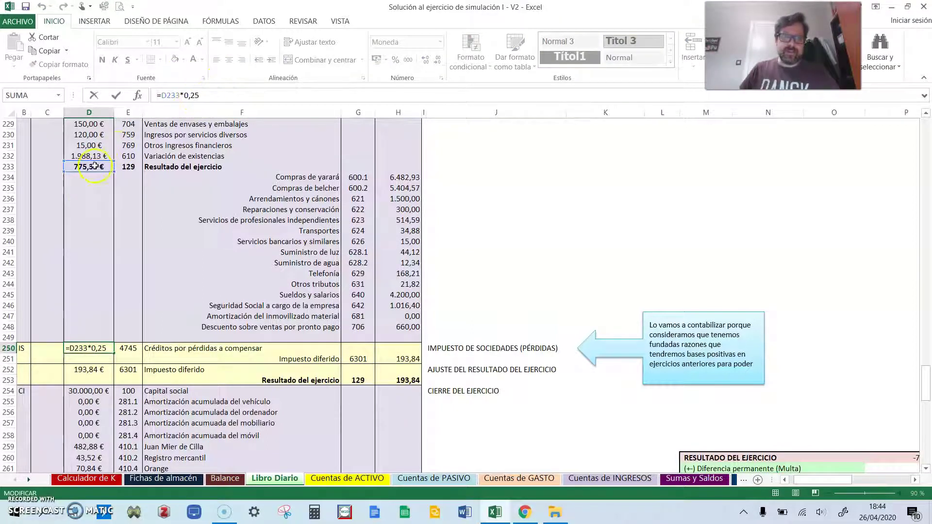
pyautogui.press('Return')
pyautogui.click(398, 359)
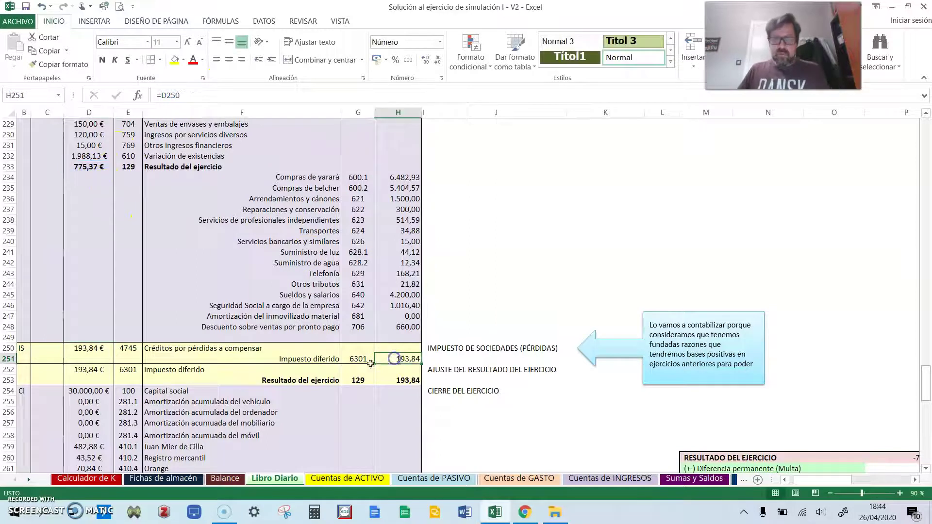
pyautogui.moveTo(33, 348); pyautogui.dragTo(396, 364)
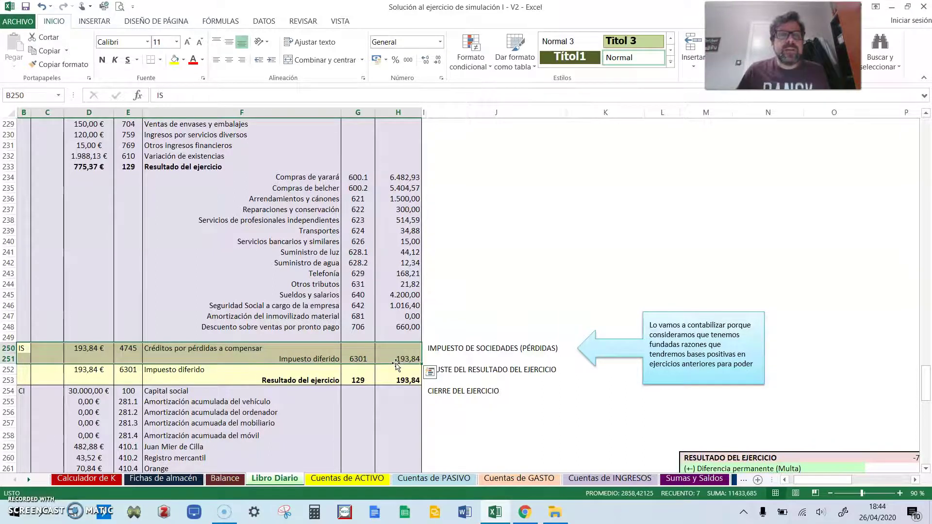
# Step: Compare the AJUSTE DEL RESULTADO DEL EJERCICIO entry with the Resultado del ejercicio line in row 233
pyautogui.scroll(-1, 397, 365)
pyautogui.click(274, 336)
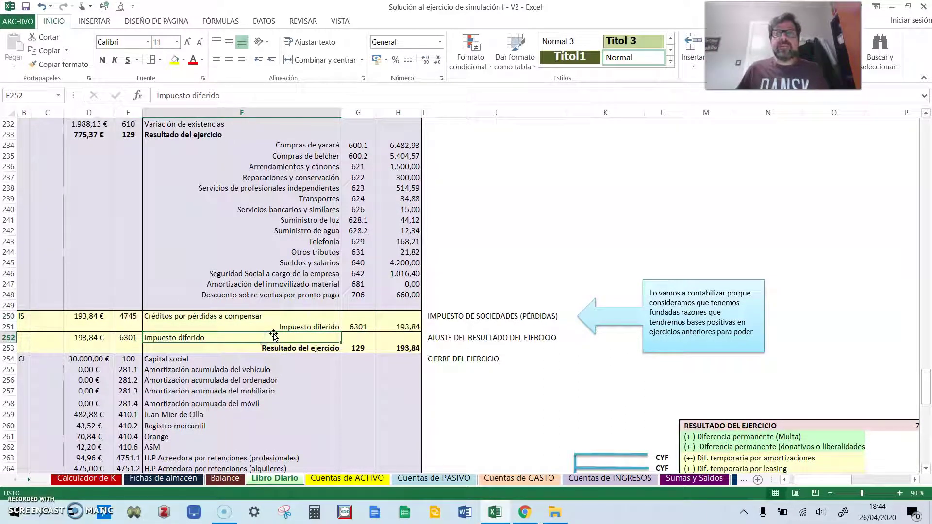
pyautogui.scroll(3, 286, 333)
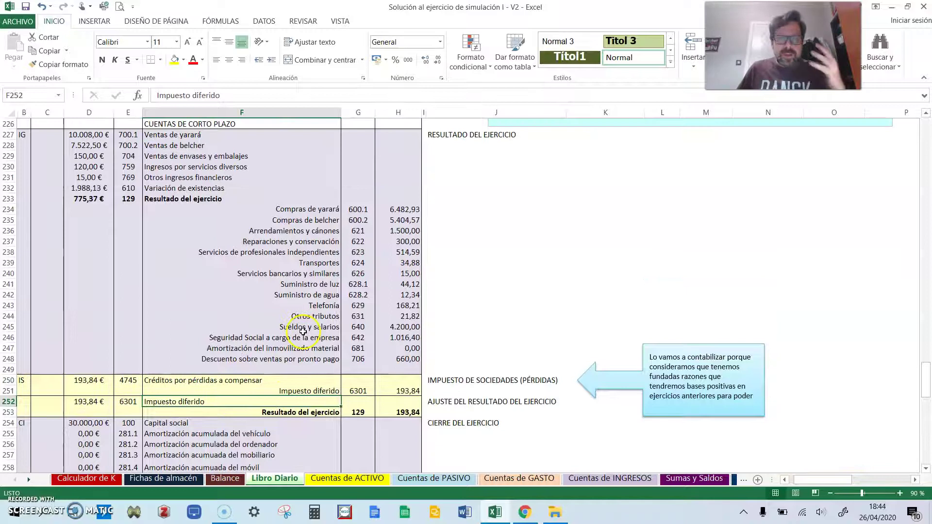
pyautogui.moveTo(408, 402); pyautogui.dragTo(30, 167)
pyautogui.moveTo(87, 230); pyautogui.dragTo(182, 232)
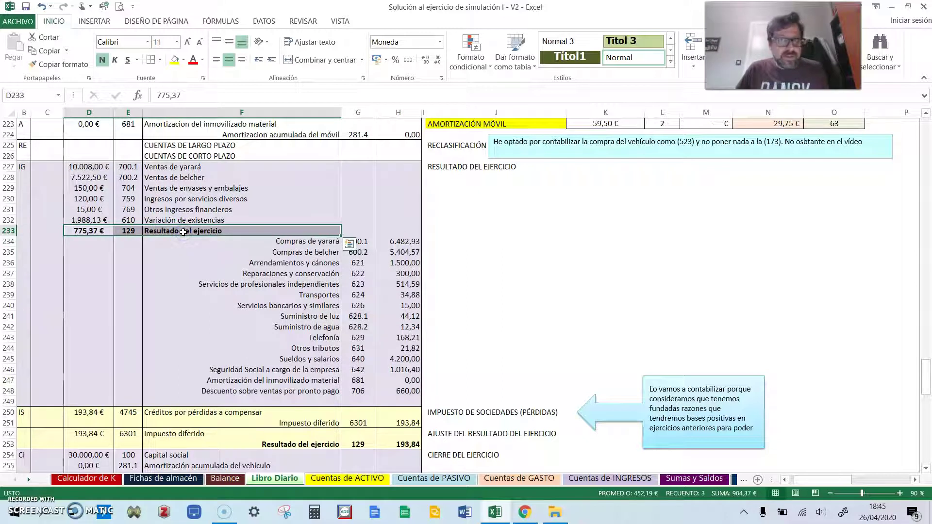
# Step: Review the IMPUESTO DE SOCIEDADES (PÉRDIDAS) entry, covering Créditos por pérdidas a compensar and Impuesto diferido, and highlight rows 250–251
pyautogui.scroll(-1, 185, 233)
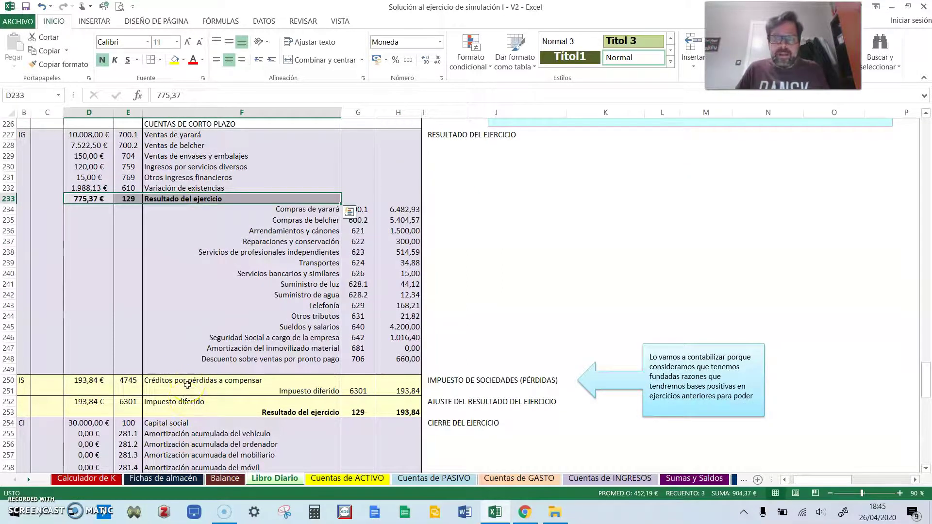
pyautogui.click(214, 385)
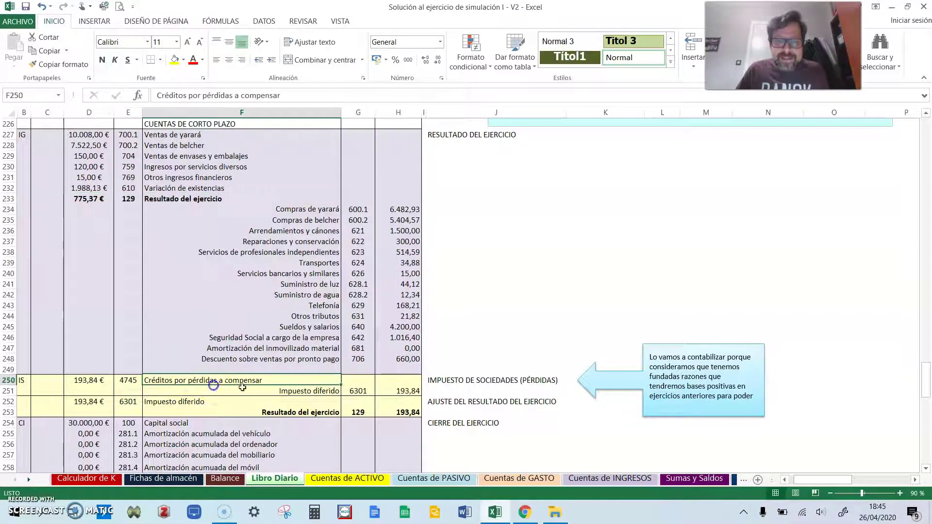
pyautogui.moveTo(316, 392); pyautogui.dragTo(405, 392)
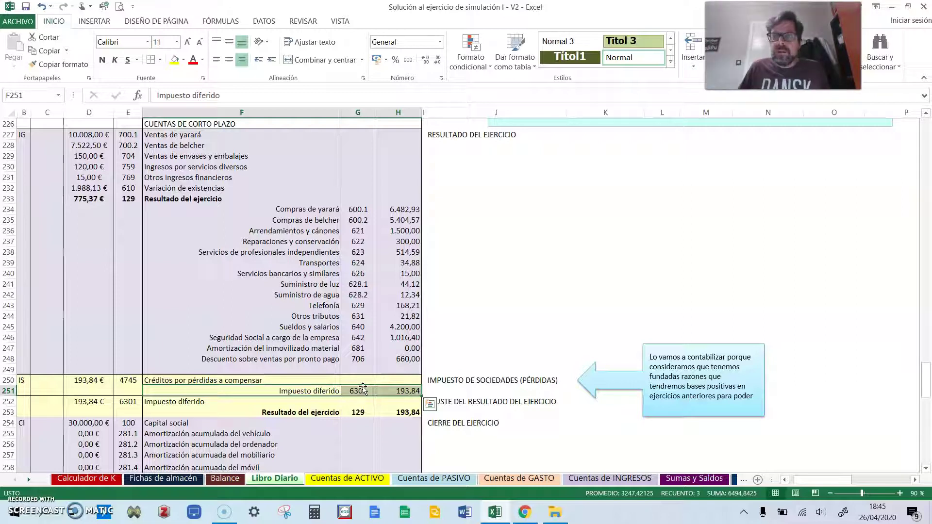
pyautogui.moveTo(21, 380); pyautogui.dragTo(387, 391)
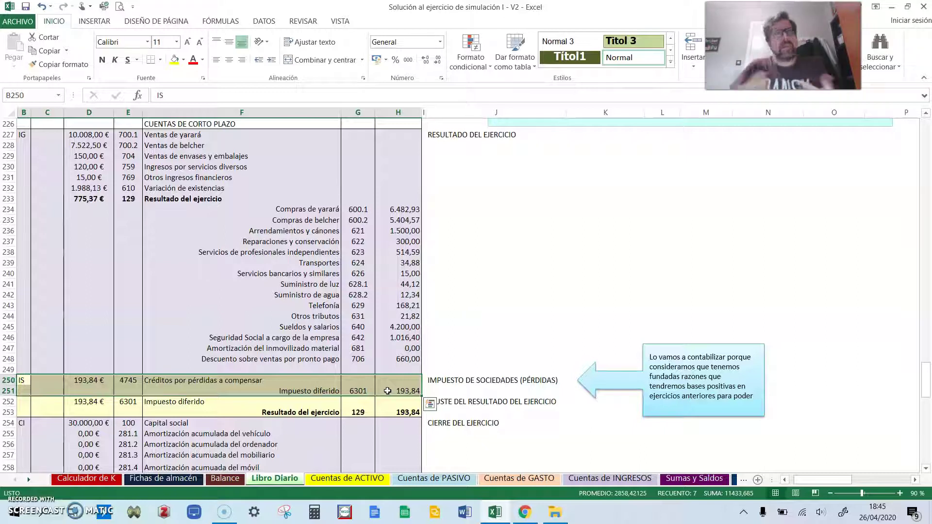
# Step: Inspect the 6301 - Impuesto diferido ledger account in Cuentas de GASTO, checking its Haber formula, and return to Libro Diario
pyautogui.click(534, 484)
pyautogui.scroll(-5, 320, 312)
pyautogui.scroll(-15, 320, 312)
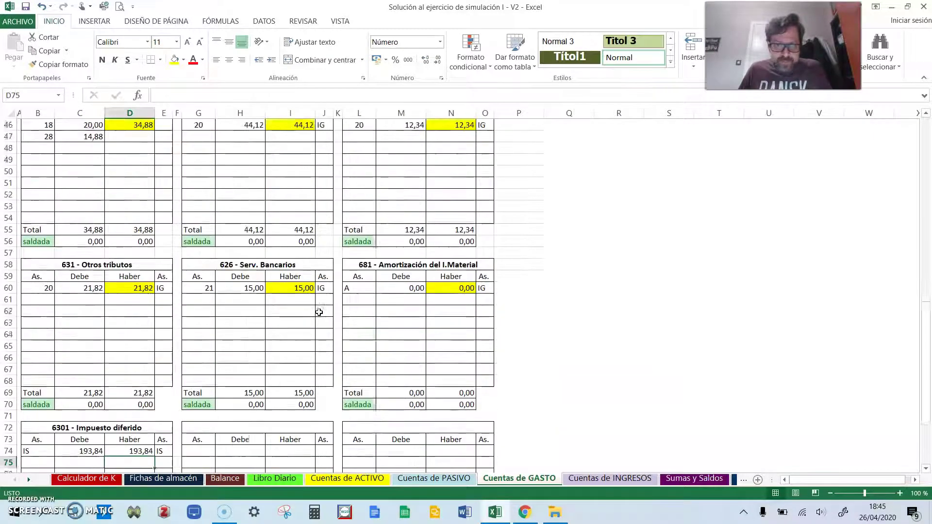
pyautogui.scroll(1, 319, 312)
pyautogui.click(87, 289)
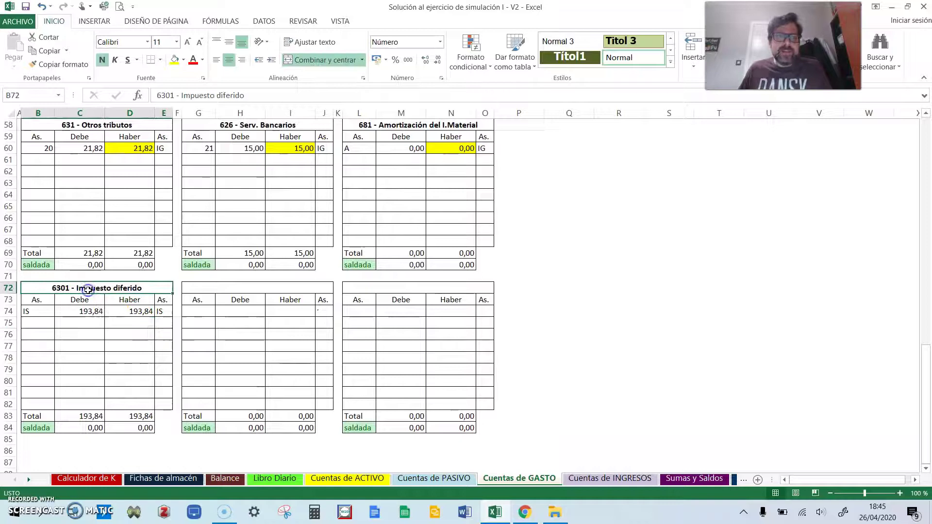
pyautogui.click(129, 312)
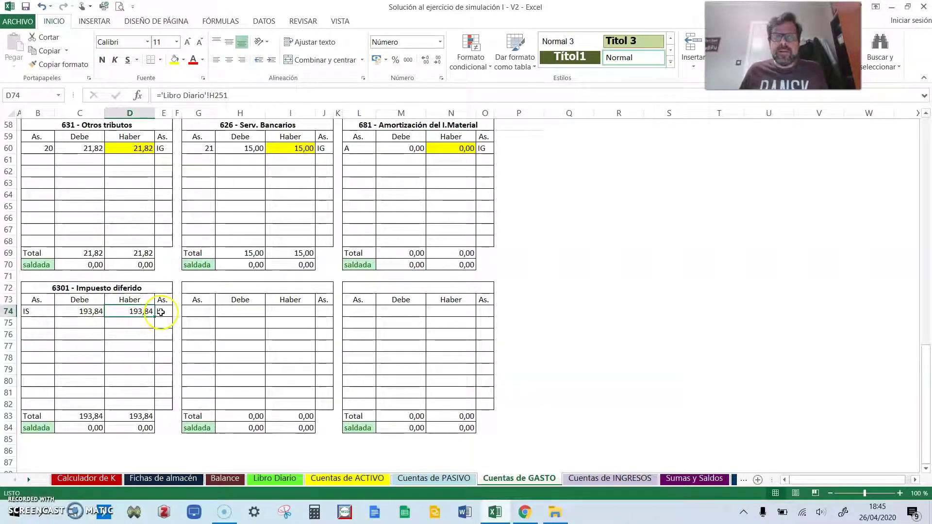
pyautogui.click(272, 480)
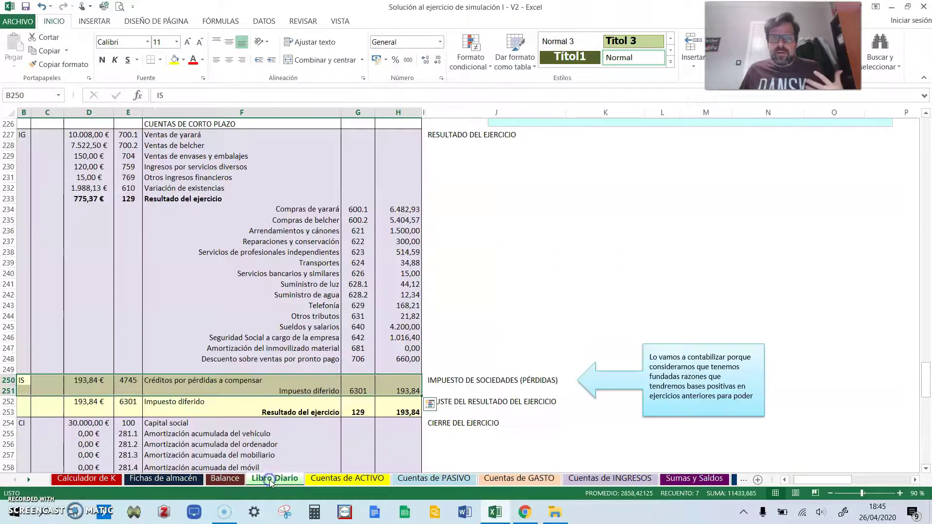
# Step: Examine accounts 6301 and 129 in the result adjustment entry, and compare H253 with the Resultado del ejercicio amount in D233
pyautogui.click(237, 402)
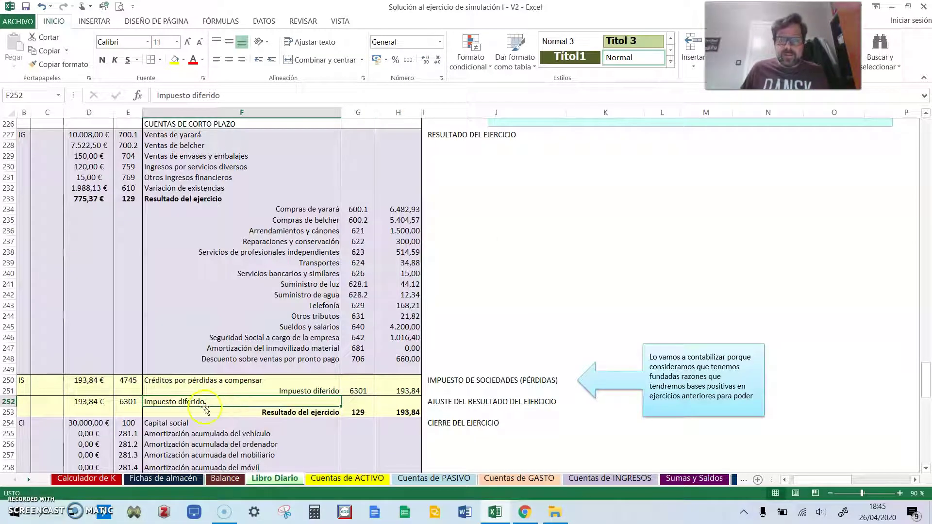
pyautogui.moveTo(320, 391); pyautogui.dragTo(151, 401)
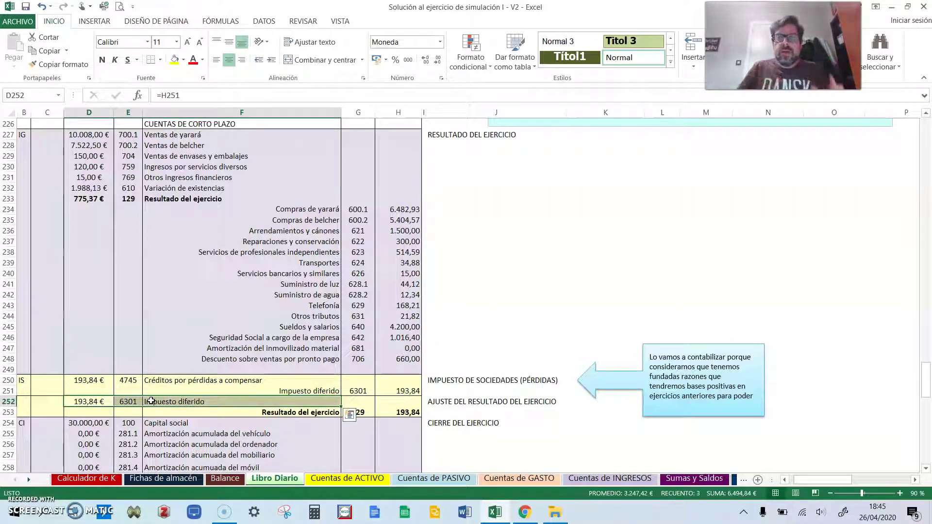
pyautogui.click(129, 403)
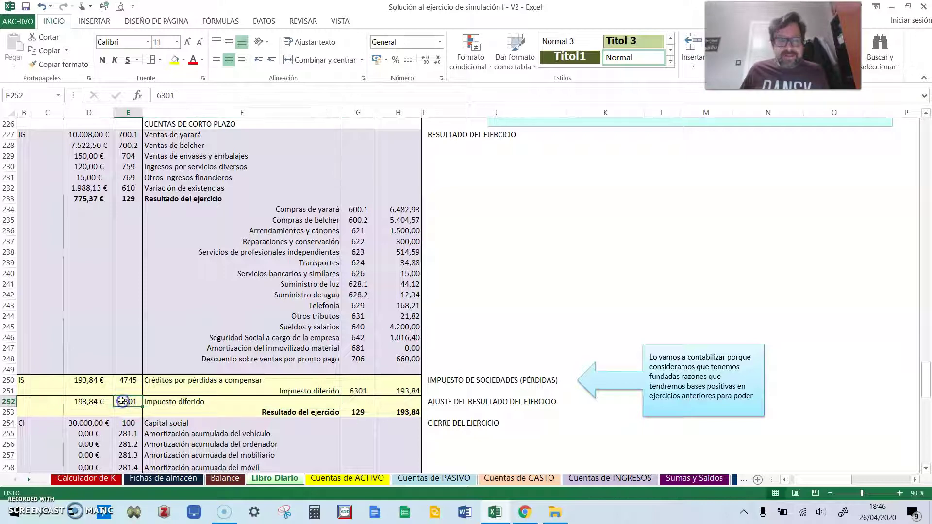
pyautogui.click(369, 412)
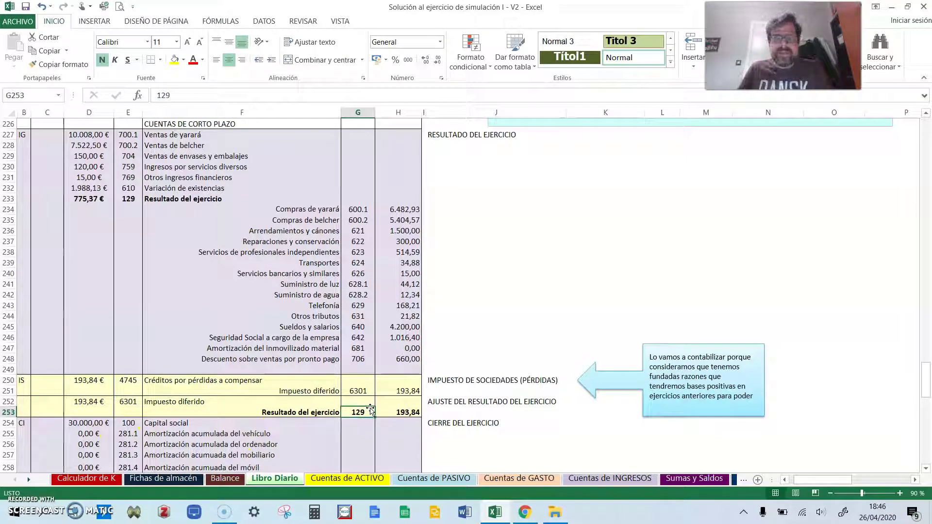
pyautogui.click(405, 412)
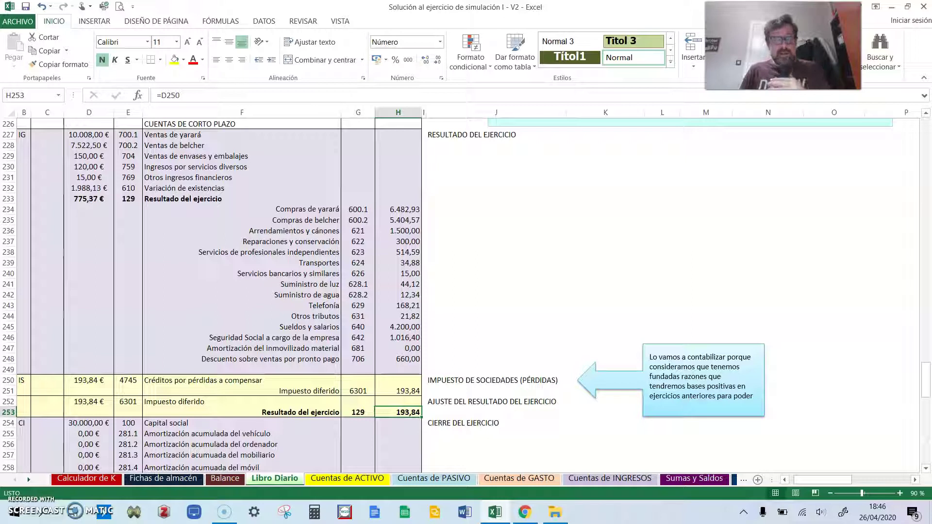
pyautogui.click(86, 200)
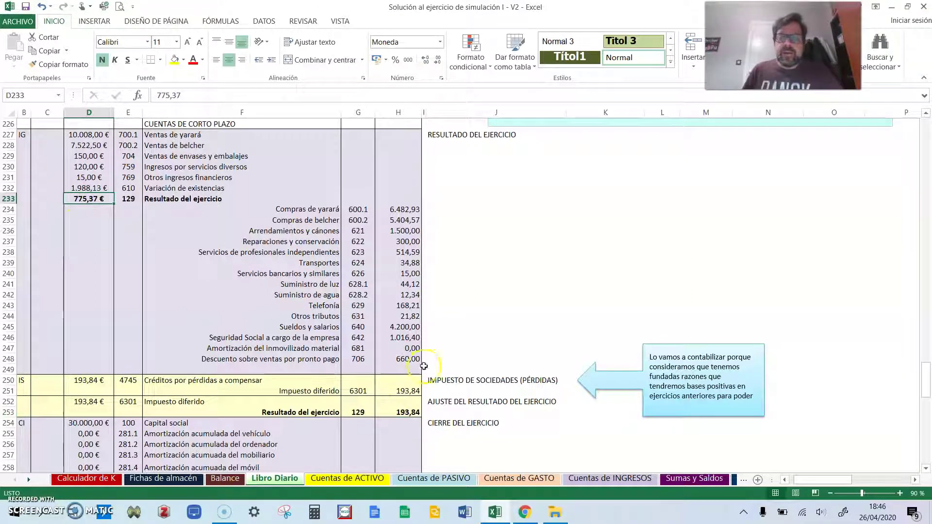
pyautogui.click(413, 410)
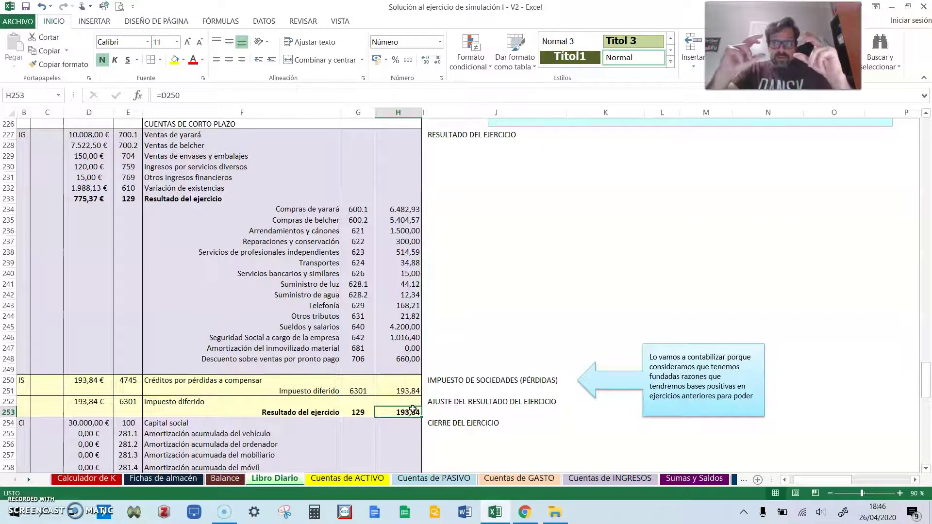
# Step: Glance at the closing entry's first lines, and highlight the whole AJUSTE DEL RESULTADO DEL EJERCICIO entry in rows 252–253
pyautogui.scroll(-4, 339, 359)
pyautogui.click(306, 351)
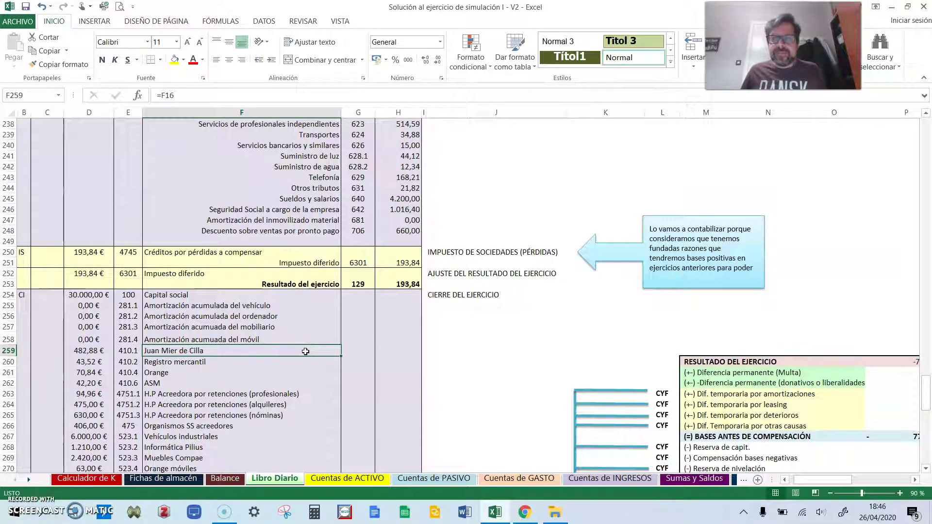
pyautogui.scroll(2, 305, 351)
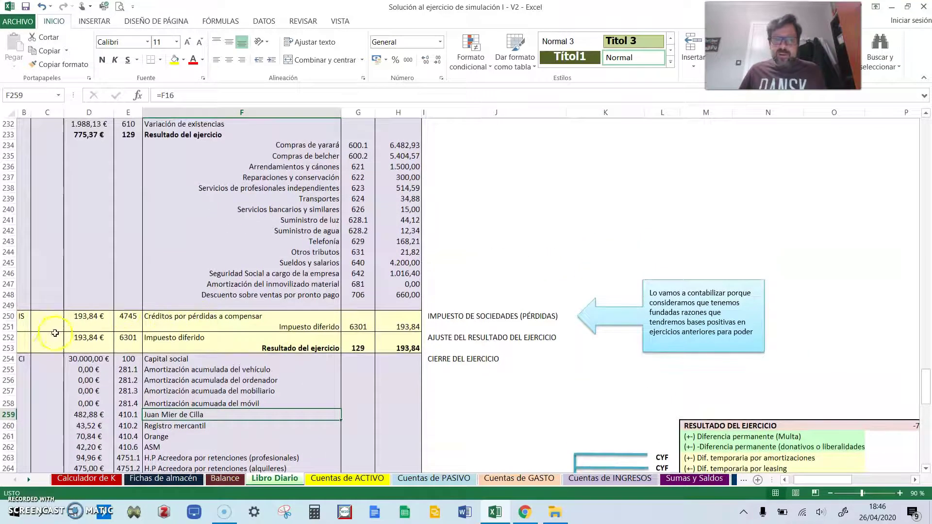
pyautogui.click(24, 336)
pyautogui.moveTo(25, 336)
pyautogui.mouseDown()
pyautogui.moveTo(407, 340)
pyautogui.moveTo(411, 348)
pyautogui.mouseUp()
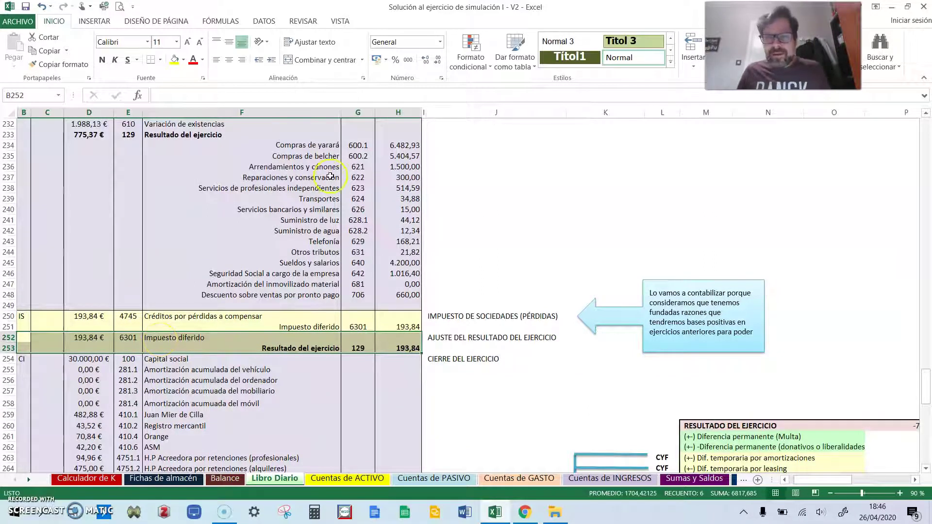
# Step: Contrast the expense amounts in H234:H249 with Impuesto diferido in H251, and recheck the result amounts in D233 and H253
pyautogui.moveTo(398, 145); pyautogui.dragTo(406, 303)
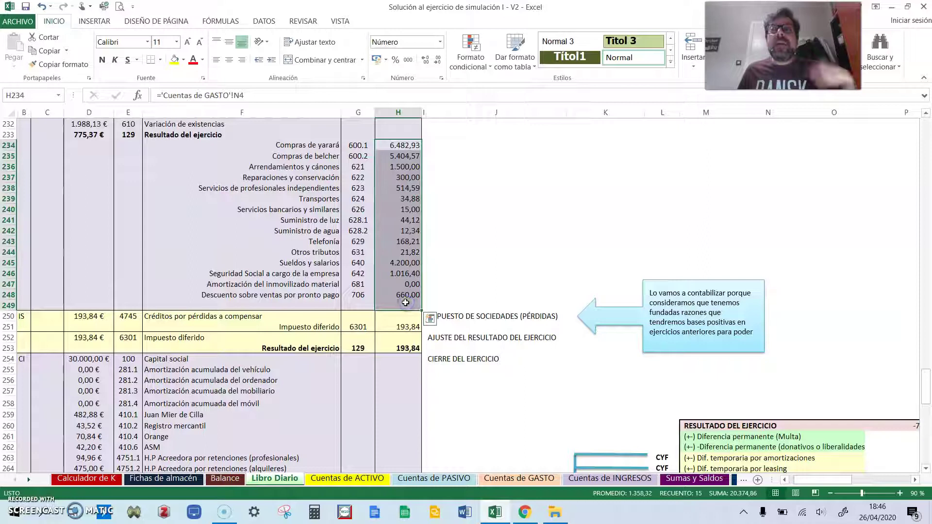
pyautogui.click(410, 327)
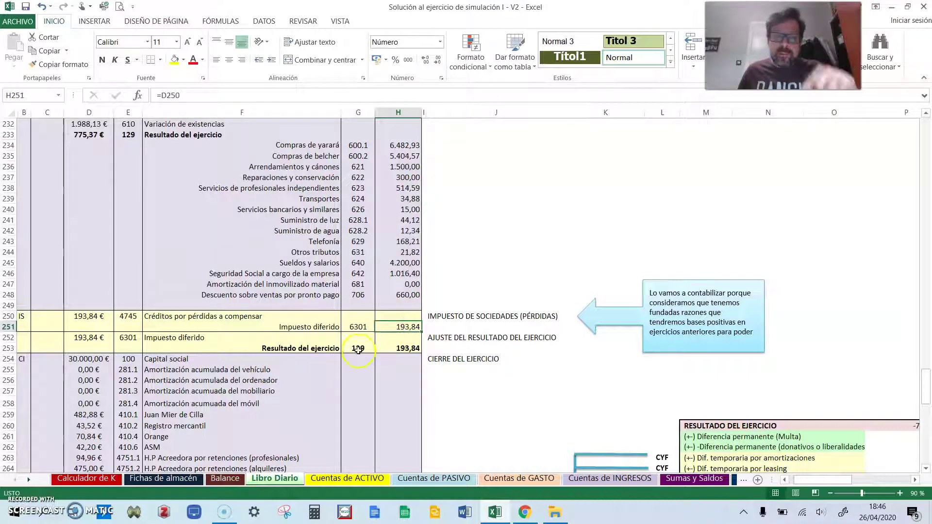
pyautogui.click(194, 337)
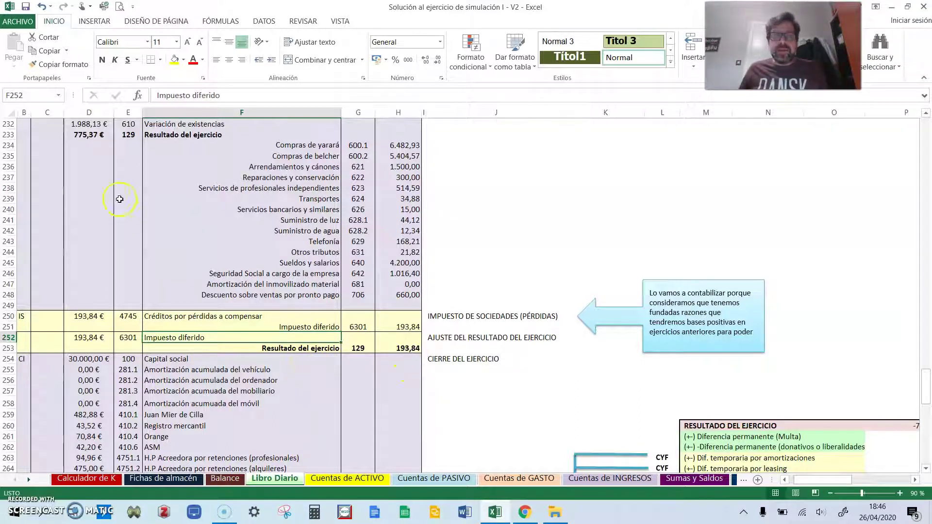
pyautogui.click(73, 136)
pyautogui.click(385, 336)
pyautogui.click(395, 348)
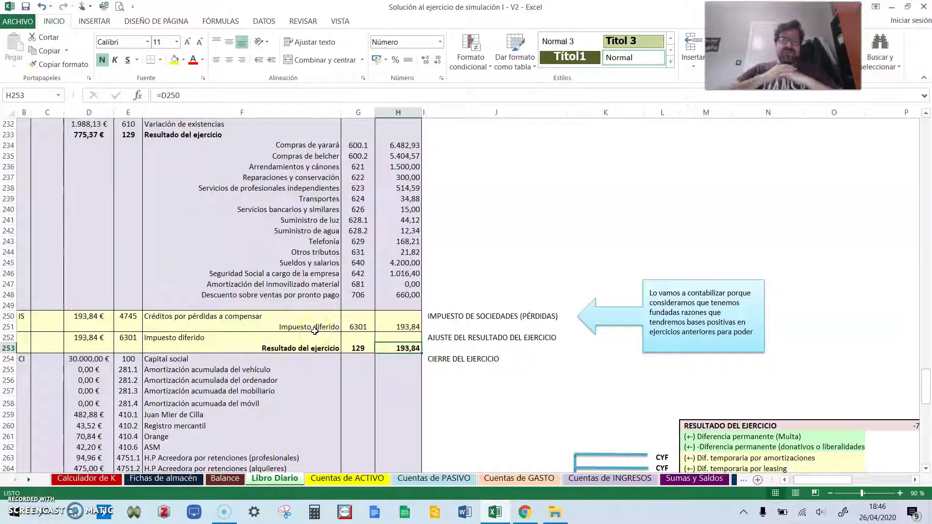
# Step: Check the closing balances of Caja, Ordenadores and Bancos in Cuentas de ACTIVO, account 129 in Cuentas de PASIVO, and the Balance sheet
pyautogui.scroll(-2, 315, 331)
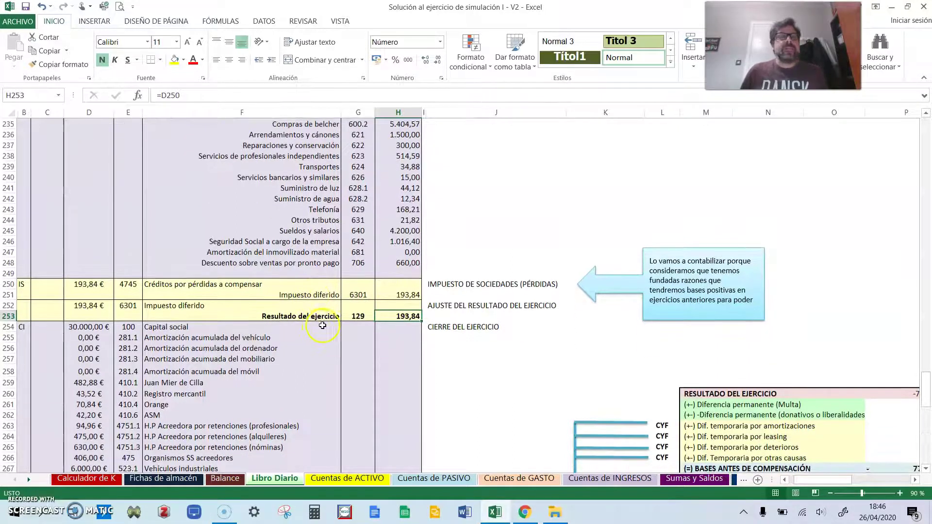
pyautogui.click(347, 478)
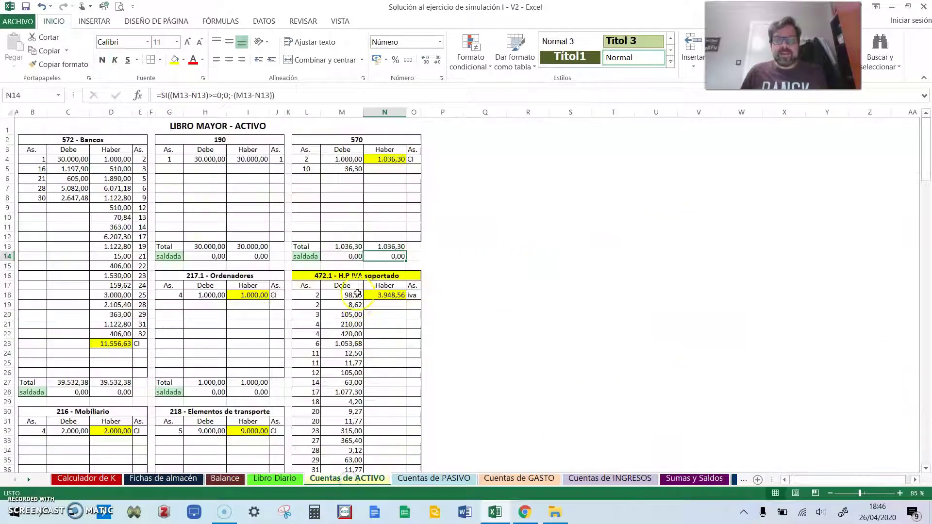
pyautogui.click(389, 159)
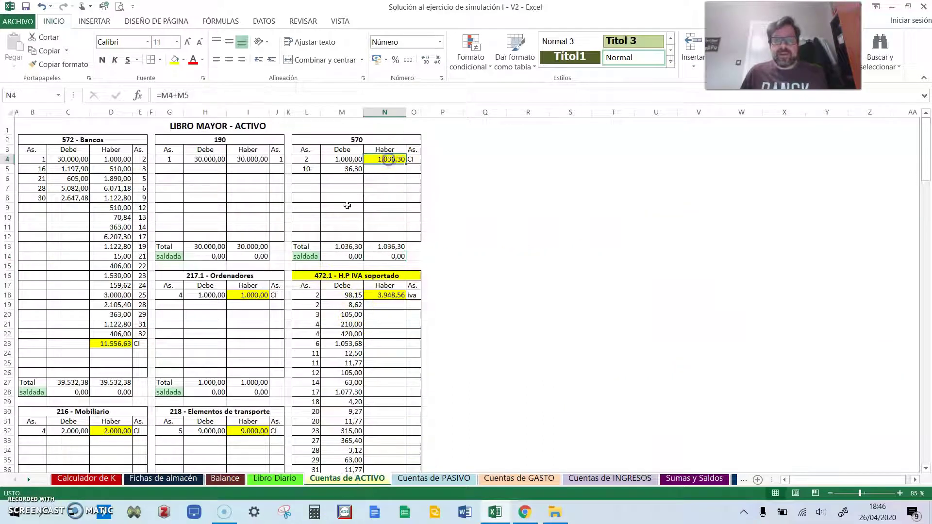
pyautogui.click(250, 294)
pyautogui.click(92, 343)
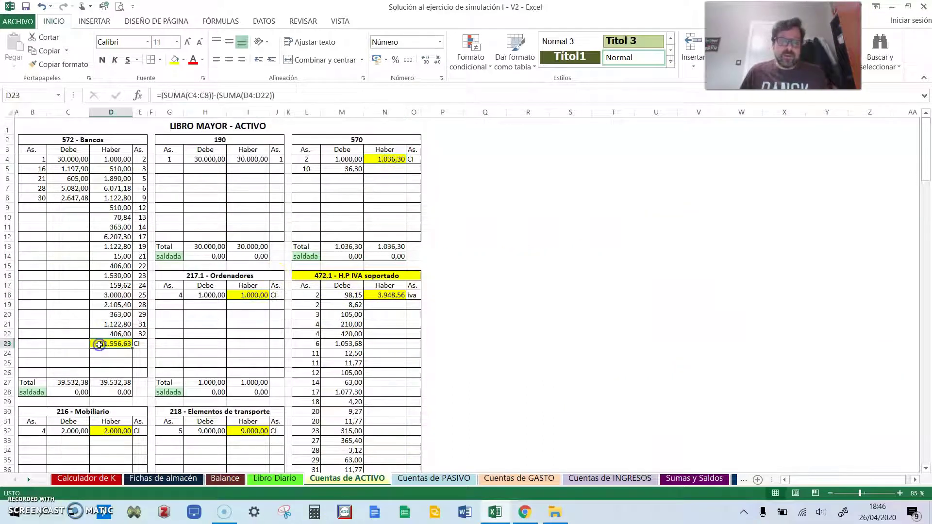
pyautogui.click(434, 478)
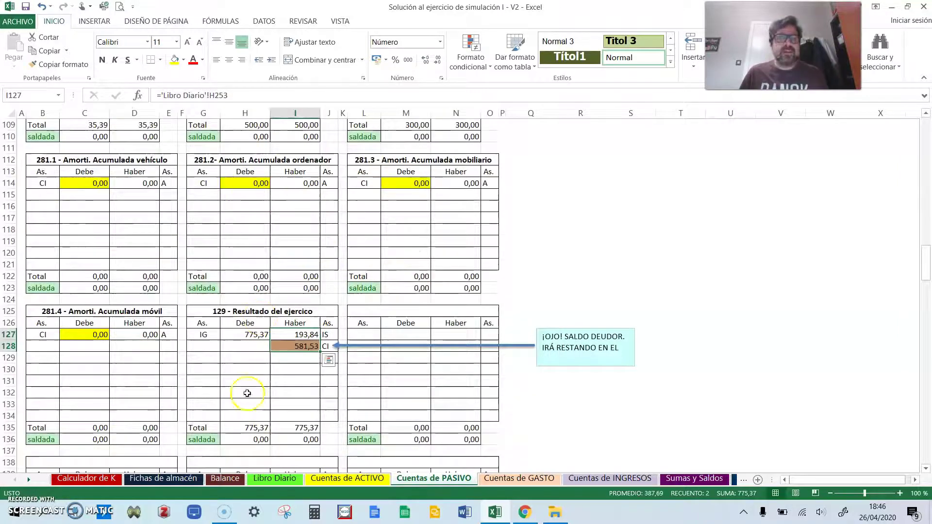
pyautogui.click(222, 479)
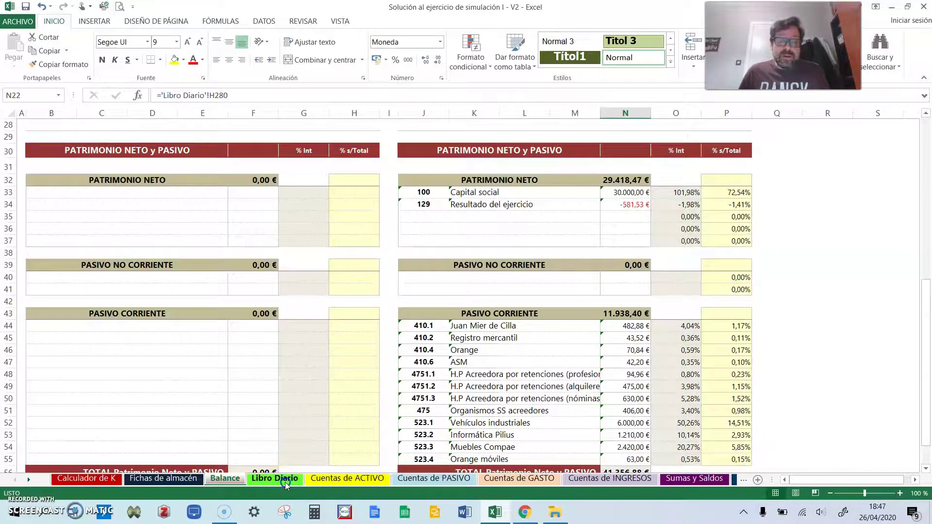
# Step: Return to Libro Diario and highlight the closing entry's debit accounts, its credit amounts in H271:H284, and the Resultado del ejercicio line
pyautogui.click(275, 479)
pyautogui.moveTo(130, 228); pyautogui.dragTo(128, 394)
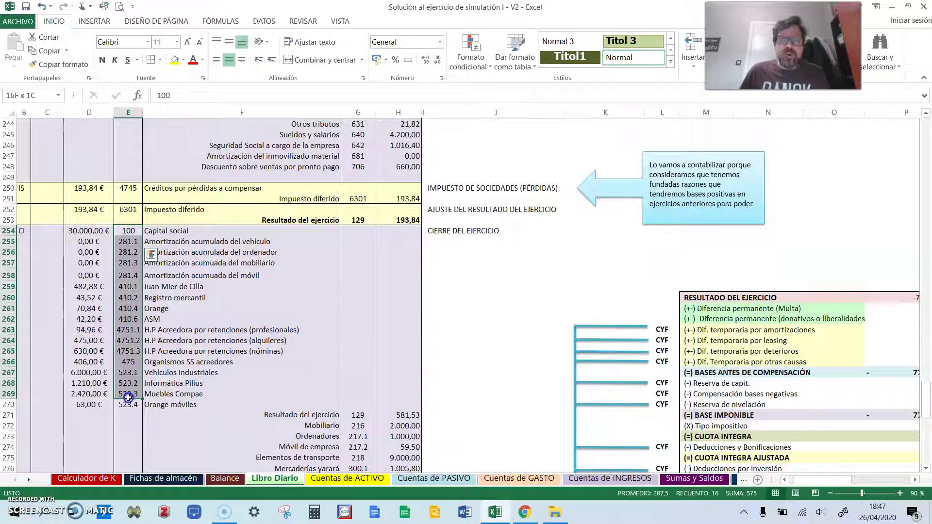
pyautogui.scroll(-1, 445, 397)
pyautogui.scroll(-2, 444, 397)
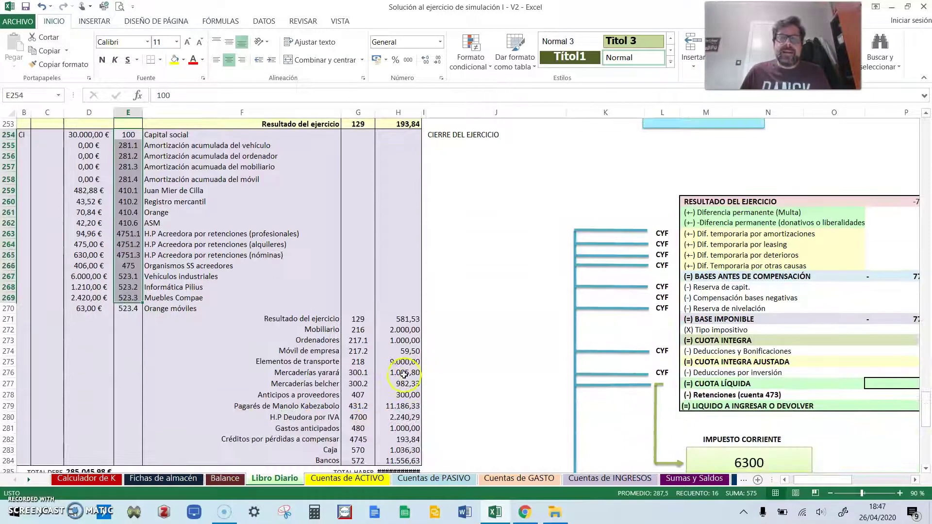
pyautogui.moveTo(398, 319); pyautogui.dragTo(395, 461)
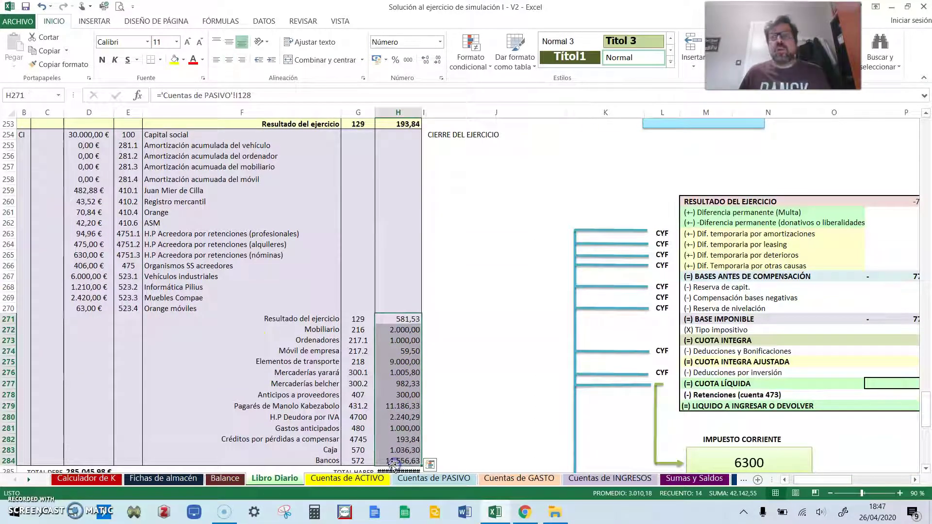
pyautogui.moveTo(311, 321); pyautogui.dragTo(420, 326)
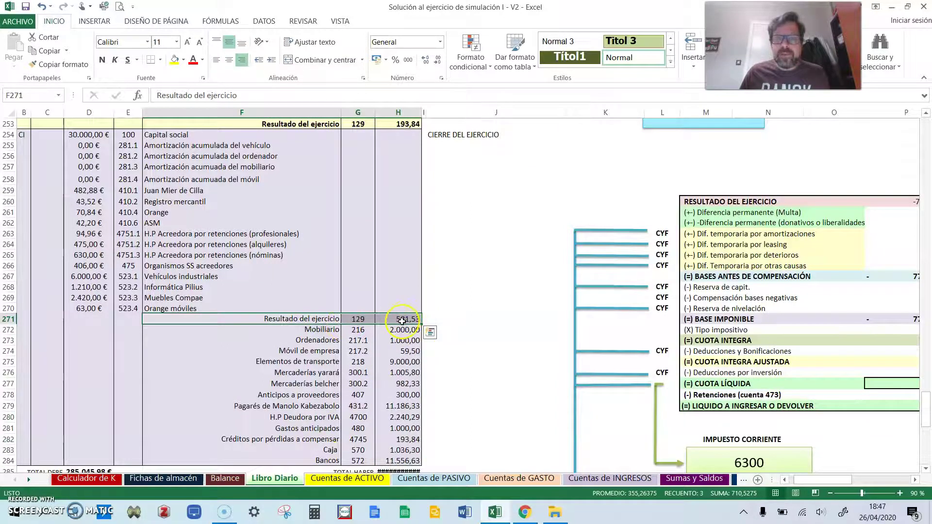
# Step: Trace the closing entry's Resultado del ejercicio back to the amounts in D233 and H253
pyautogui.scroll(7, 399, 323)
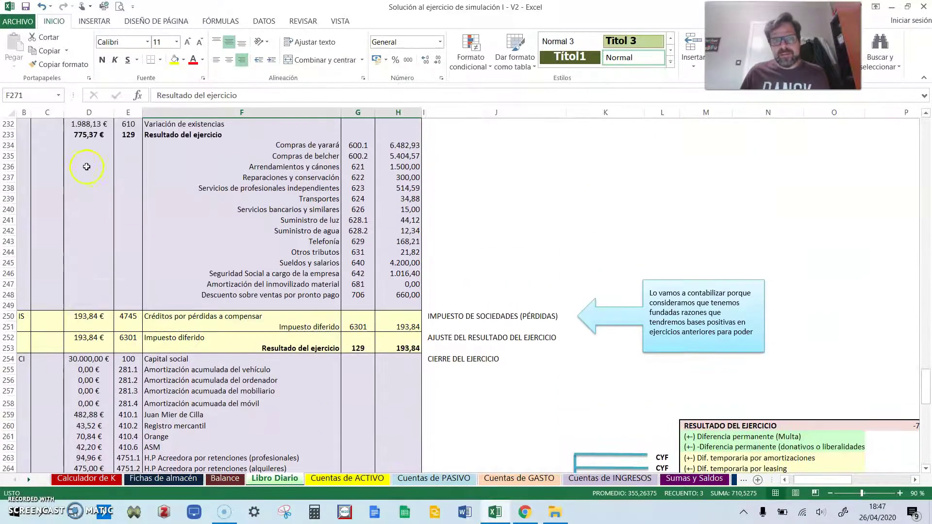
pyautogui.click(89, 134)
pyautogui.click(393, 347)
# Step: Auto-fit column H of the journal so the TOTAL HABER amount in row 285 fits
pyautogui.scroll(-8, 393, 346)
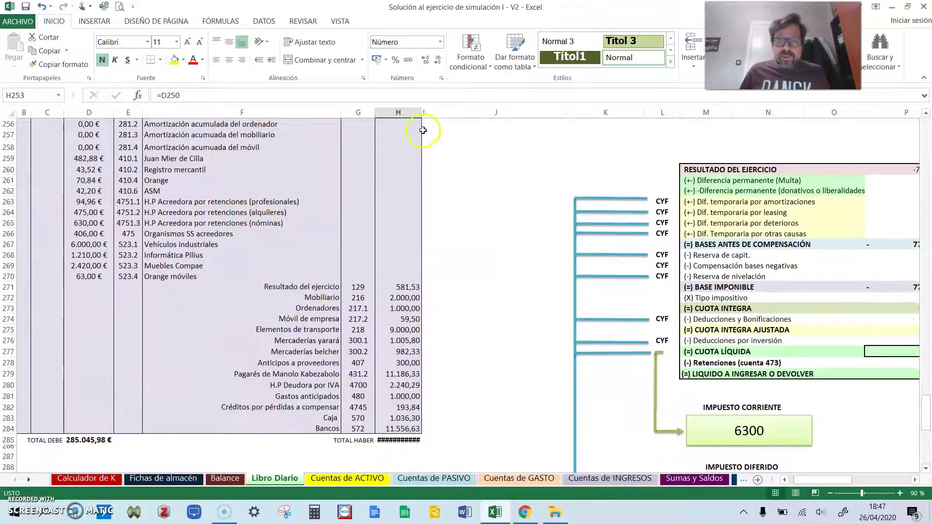
pyautogui.doubleClick(423, 112)
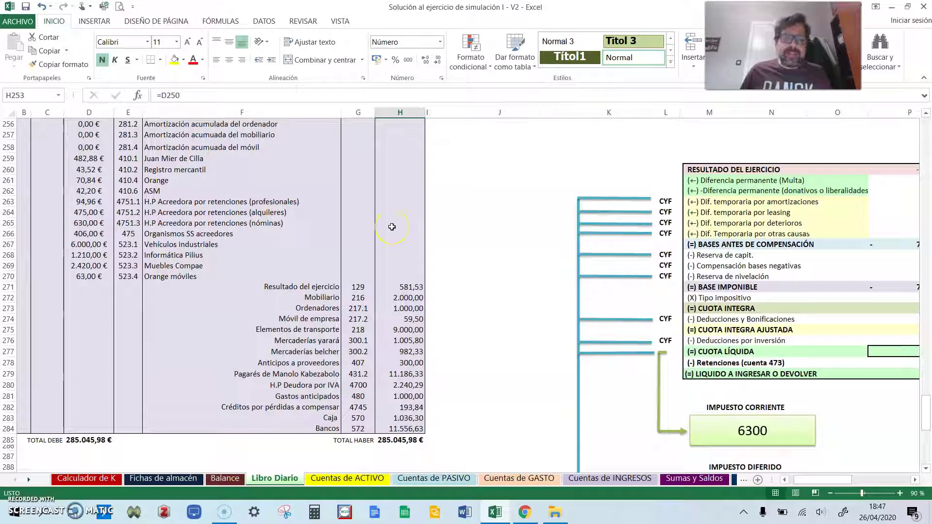
# Step: Compare the TOTAL DEBE and TOTAL HABER cells in row 285, and review the journal back up to the regularization and amortization entries
pyautogui.click(80, 443)
pyautogui.click(399, 441)
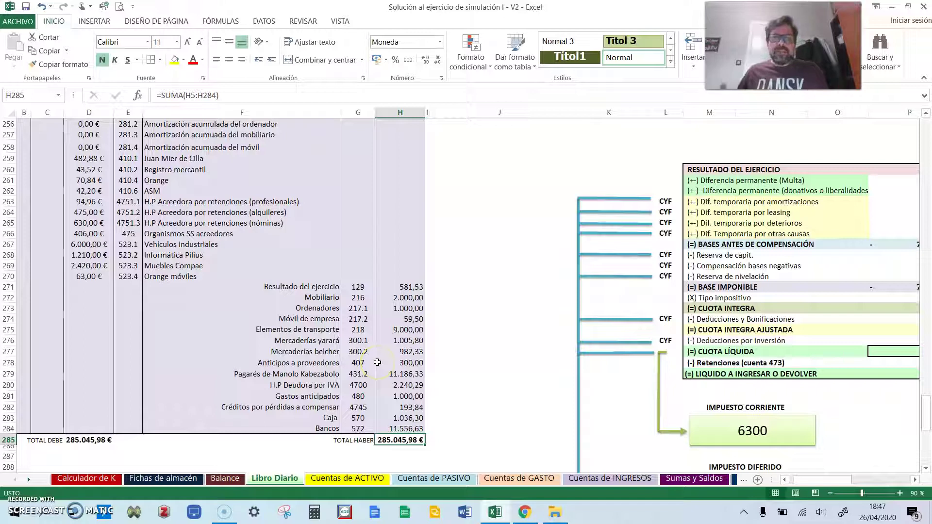
pyautogui.scroll(3, 371, 363)
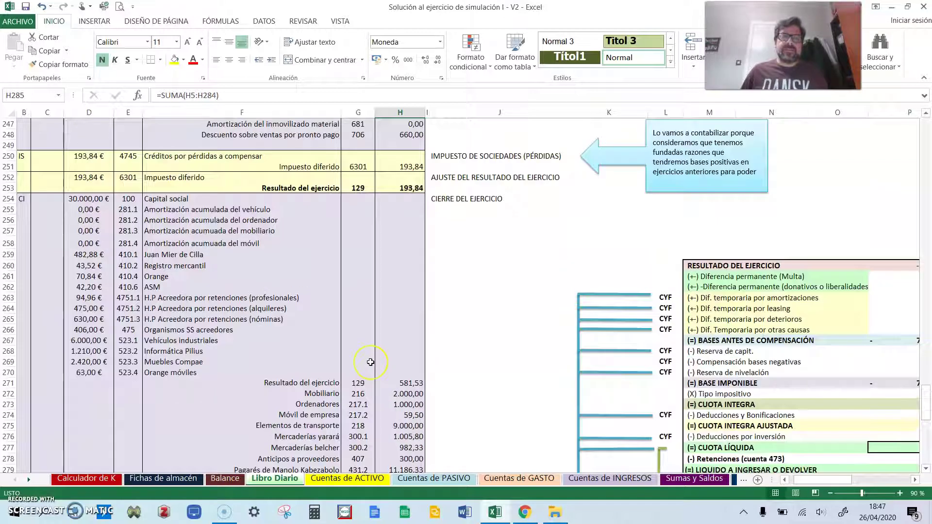
pyautogui.scroll(12, 371, 362)
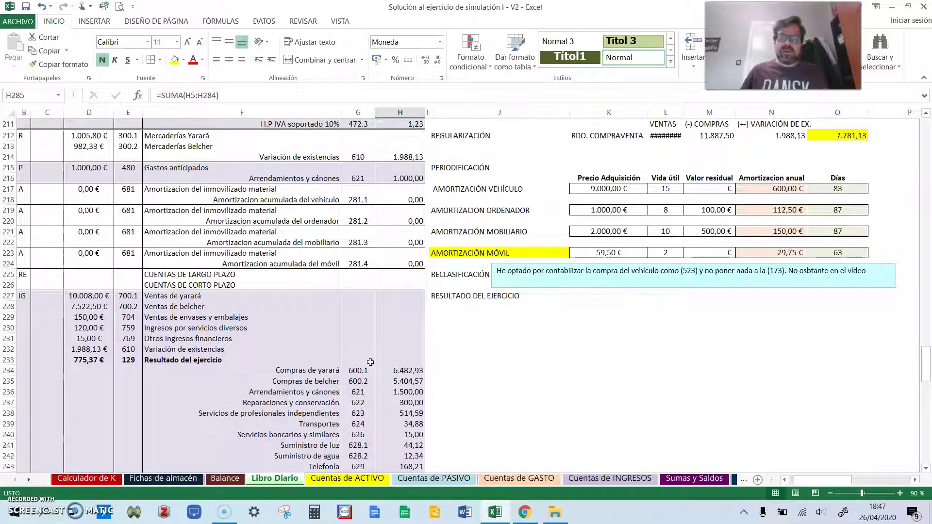
# Step: Review the 281 and 129 accounts in Cuentas de PASIVO and the Balance sheet's equity and liabilities, and return to Libro Diario
pyautogui.click(437, 480)
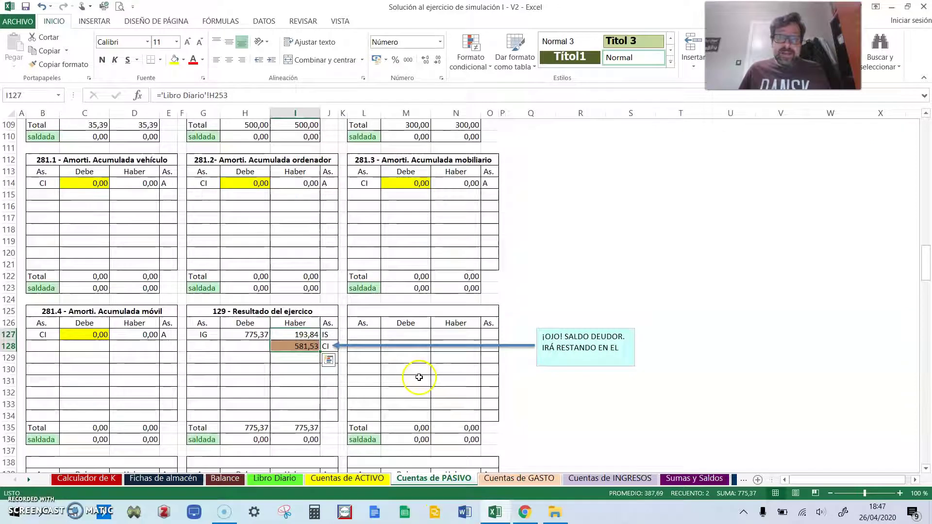
pyautogui.scroll(3, 420, 377)
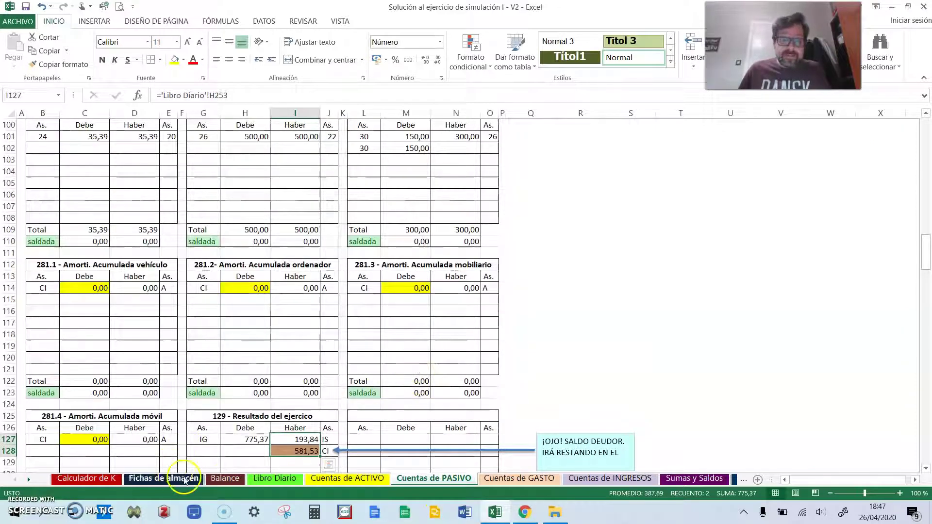
pyautogui.click(221, 480)
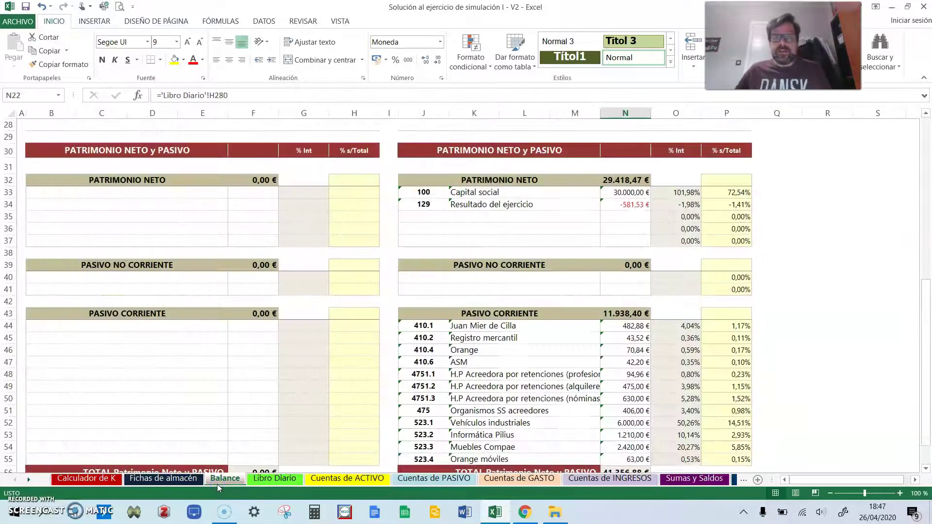
pyautogui.click(265, 480)
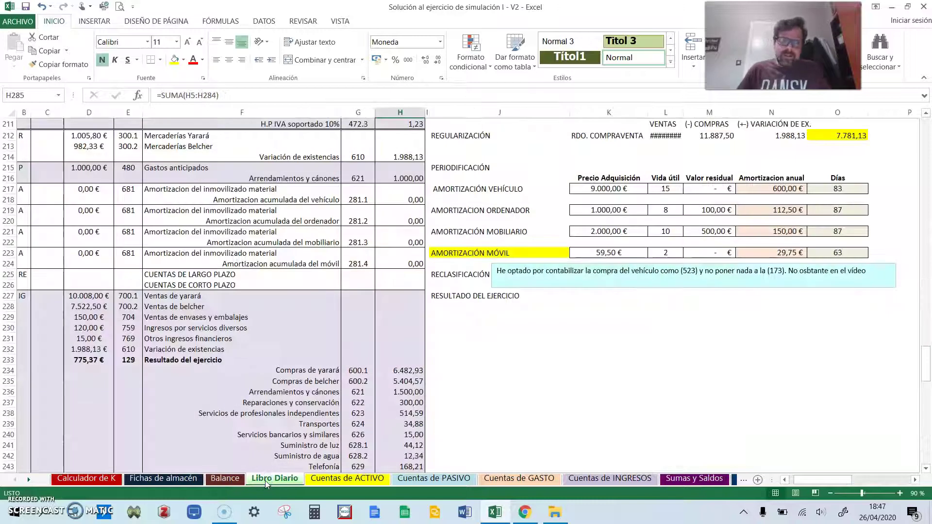